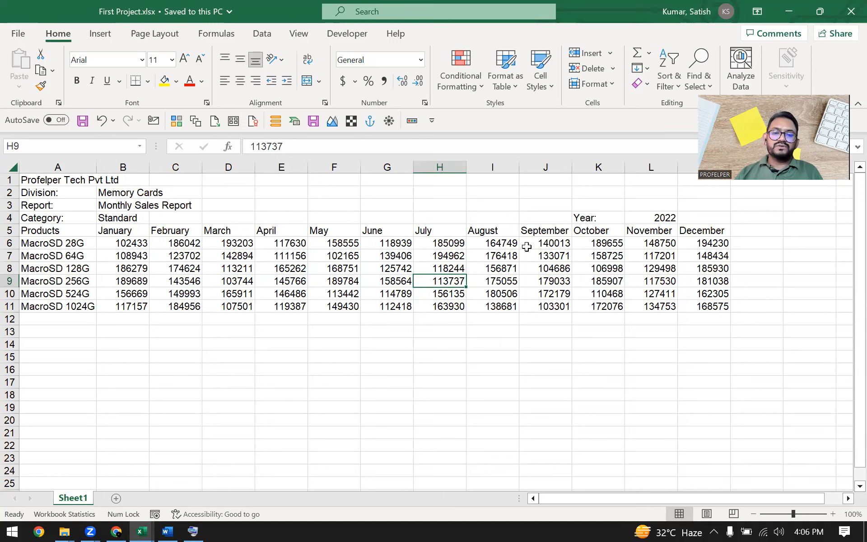
- Examine the monthly sales report's heading rows, category row, product names and monthly figures in A1:M11
click(475, 355)
drag(682, 306, 27, 179)
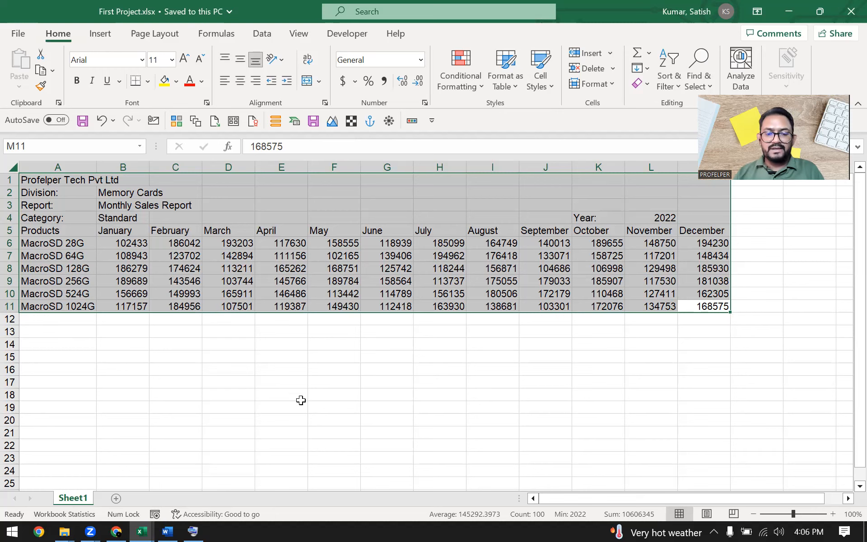
click(249, 357)
drag(695, 308, 90, 249)
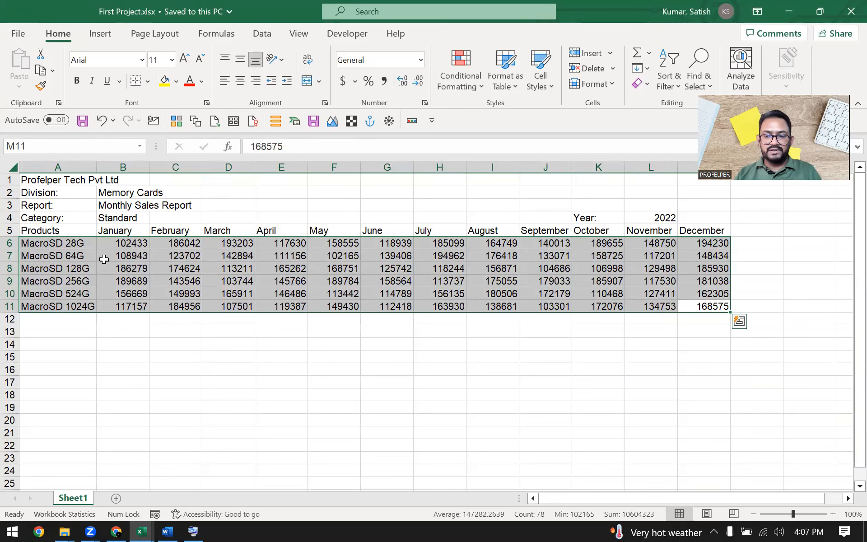
click(232, 394)
click(721, 304)
drag(721, 304, 73, 205)
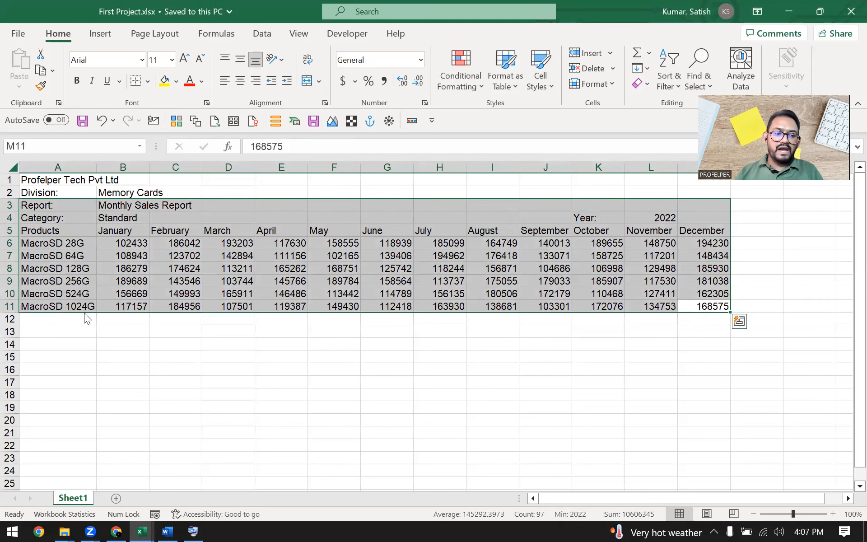
click(73, 243)
drag(74, 243, 88, 292)
click(176, 268)
click(681, 246)
drag(70, 223, 97, 219)
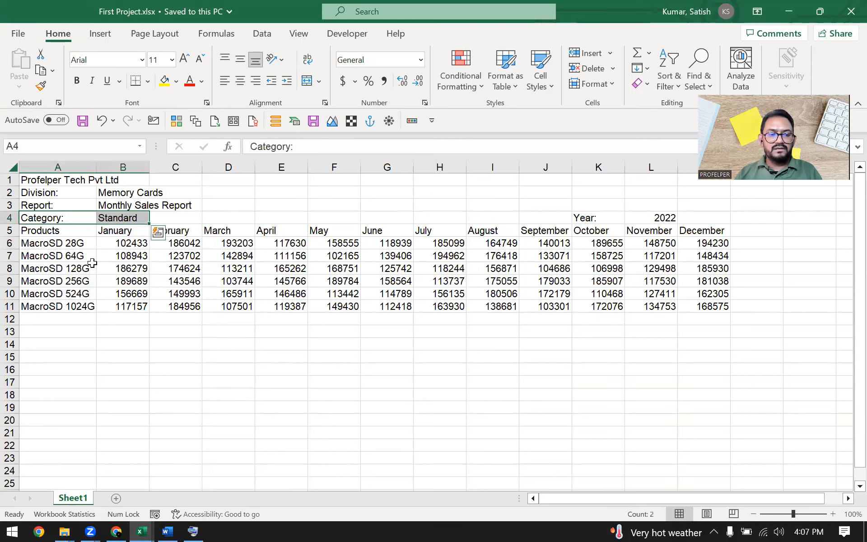
click(111, 226)
click(617, 284)
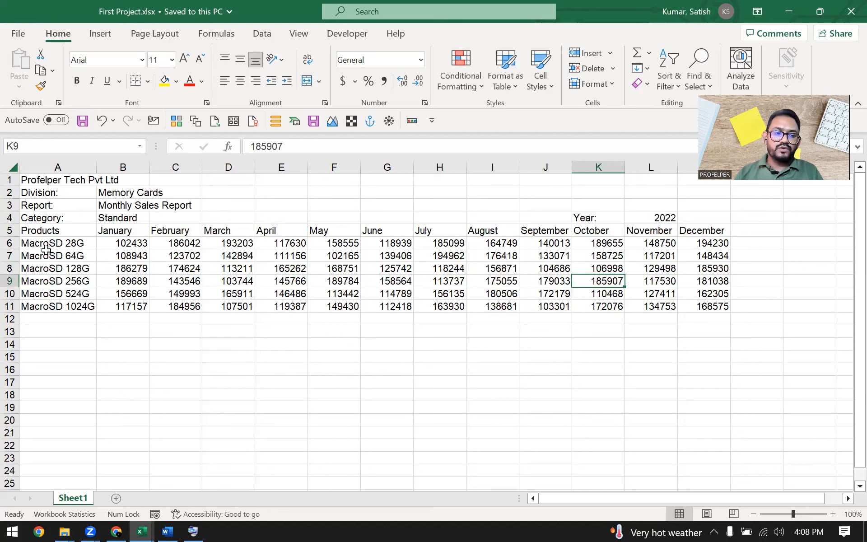
- Copy the sales table from the Products heading row through the last product row, range A5:M11
drag(47, 230, 716, 306)
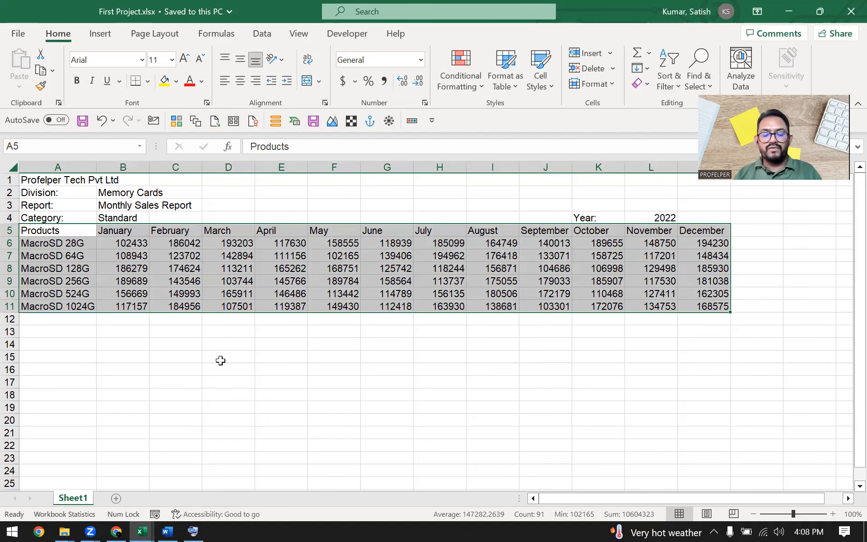
click(194, 527)
click(144, 503)
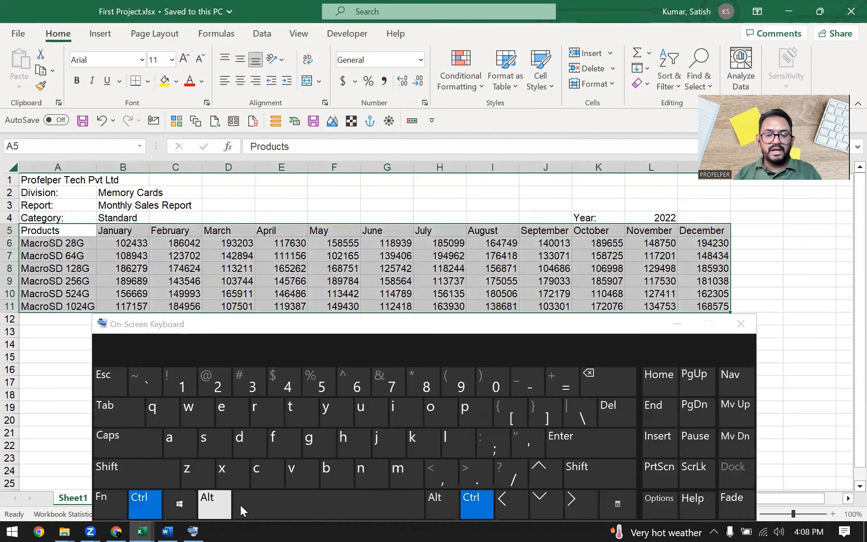
click(268, 473)
click(675, 332)
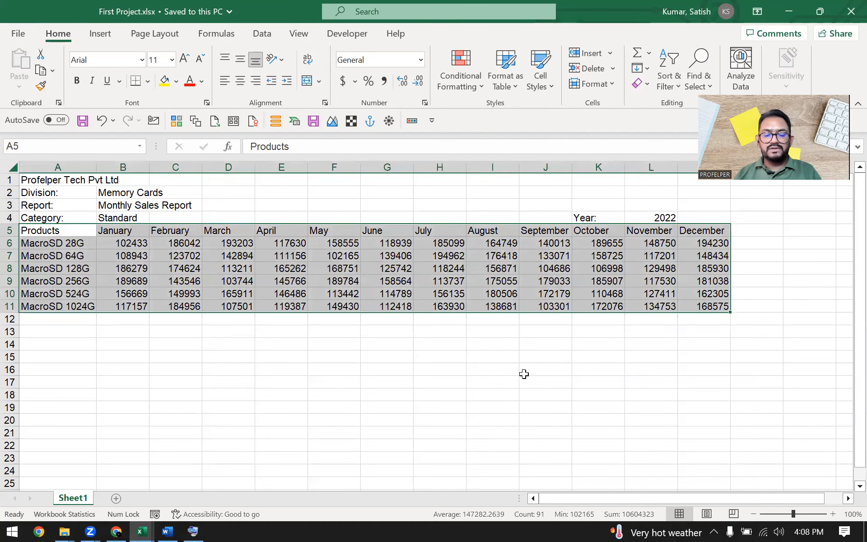
key(ctrl+c)
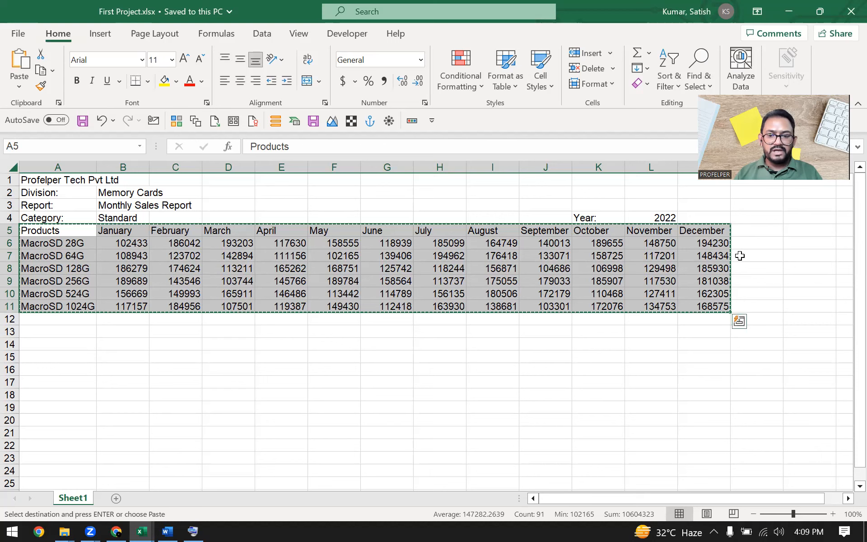
- Copy the sales block including its Category and Year row, range A4:M11
click(715, 307)
drag(712, 307, 37, 218)
click(122, 293)
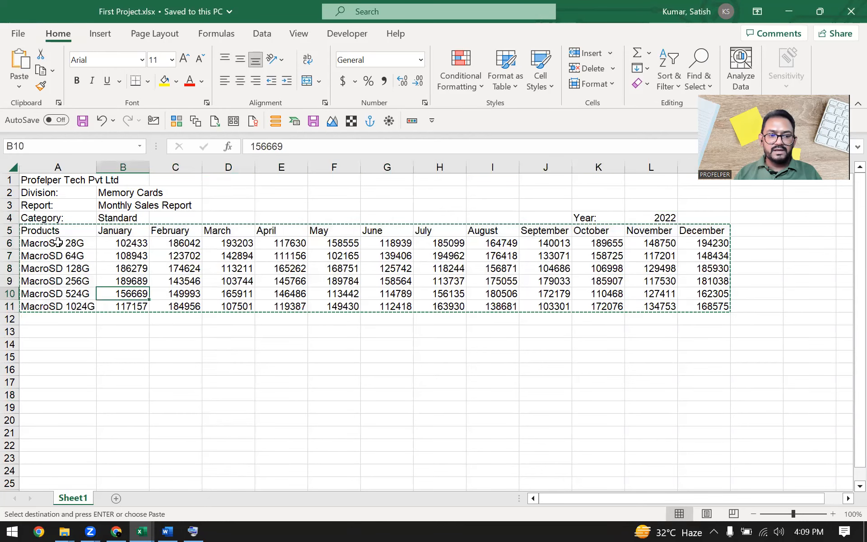
click(41, 218)
drag(58, 221, 701, 304)
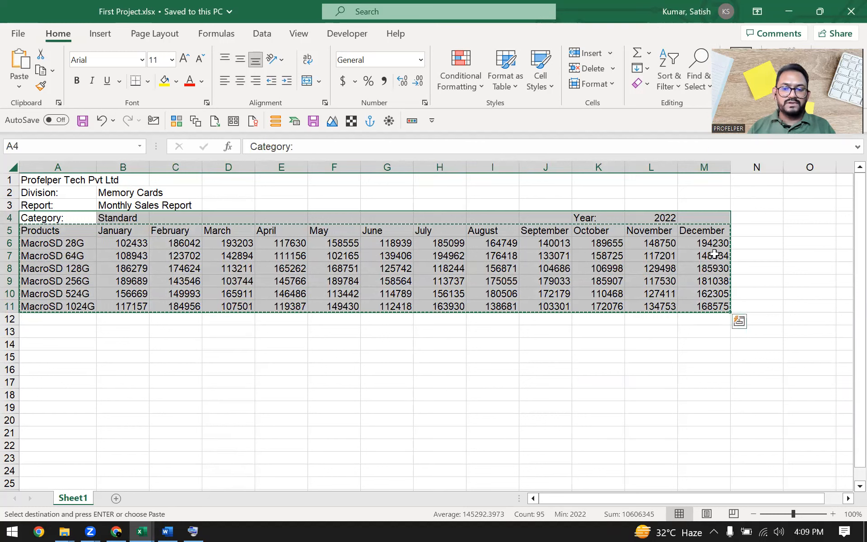
key(ctrl+c)
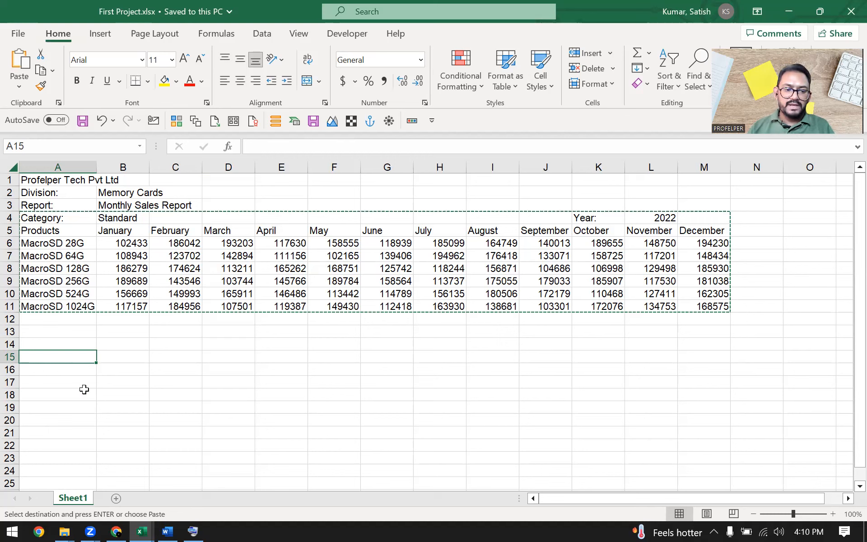
- Paste the copied sales block below the original table, starting at cell A15
drag(30, 357, 704, 426)
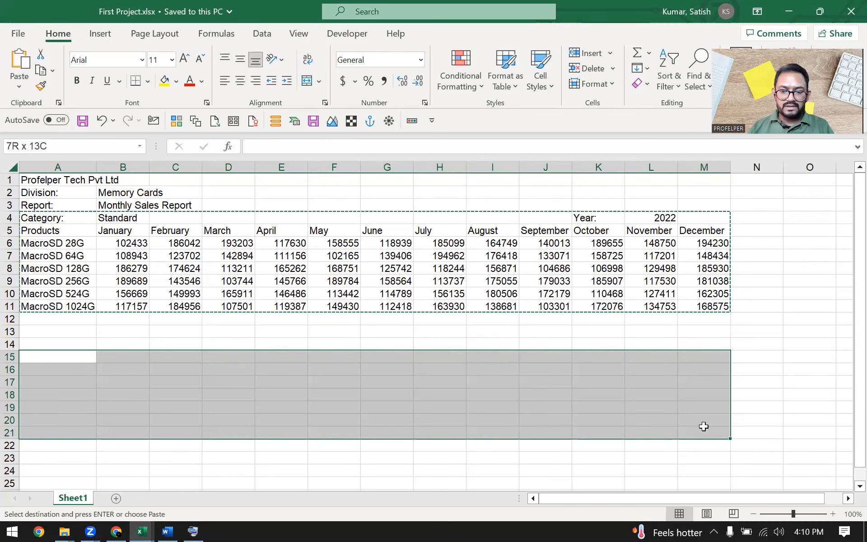
drag(704, 427, 60, 358)
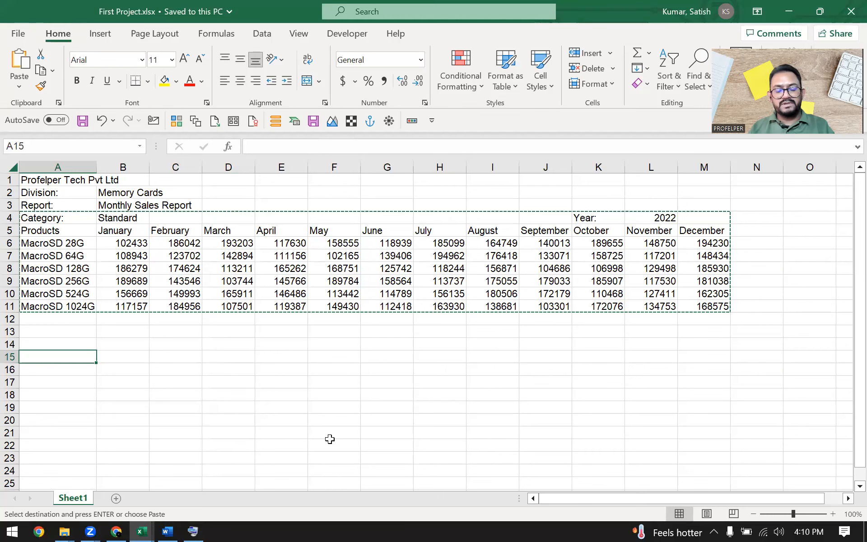
key(ctrl+v)
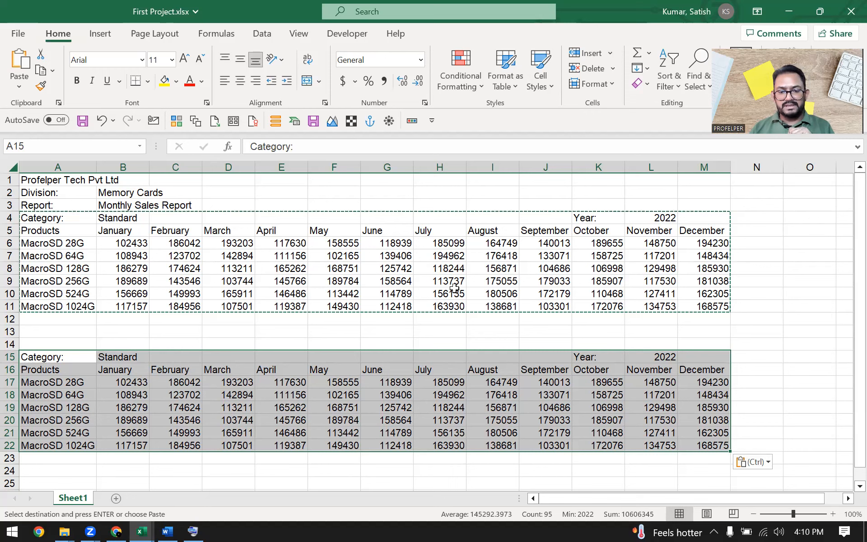
- Try pasting the copied sales block at cell C25, and undo that paste
scroll(454, 288, down, 1)
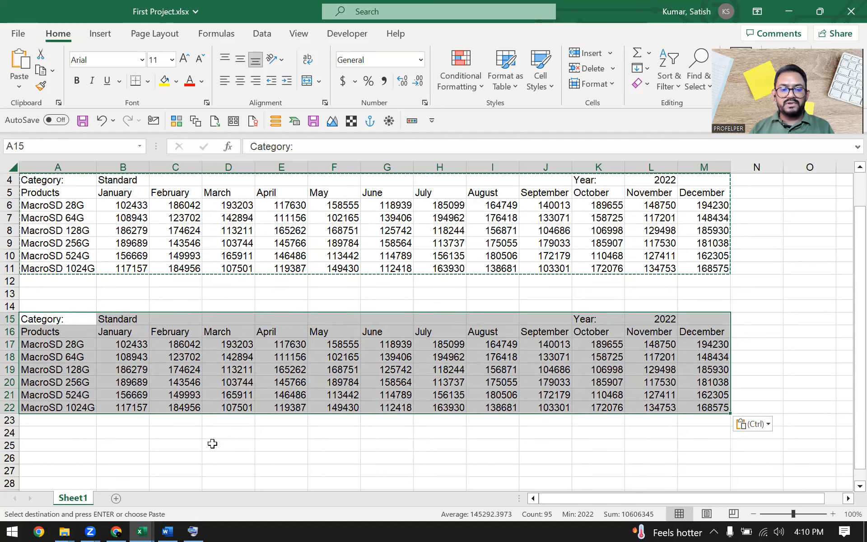
click(175, 448)
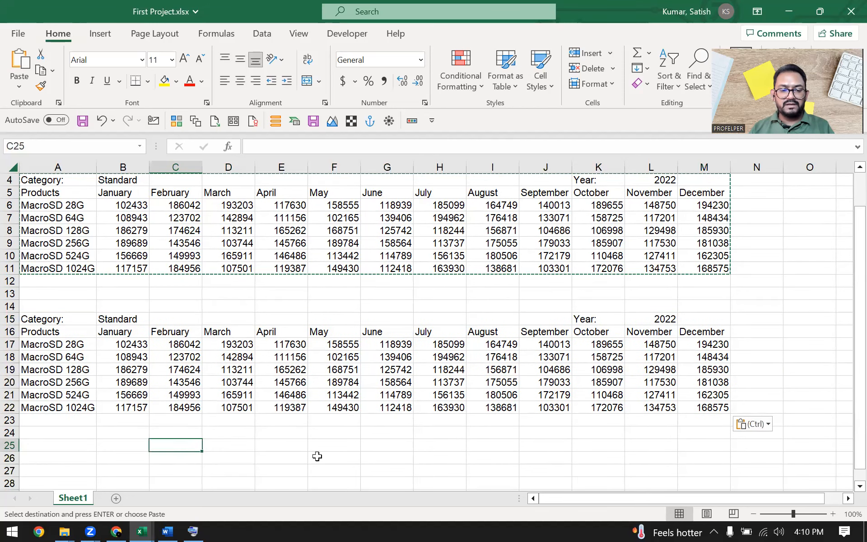
key(ctrl+v)
scroll(307, 435, down, 2)
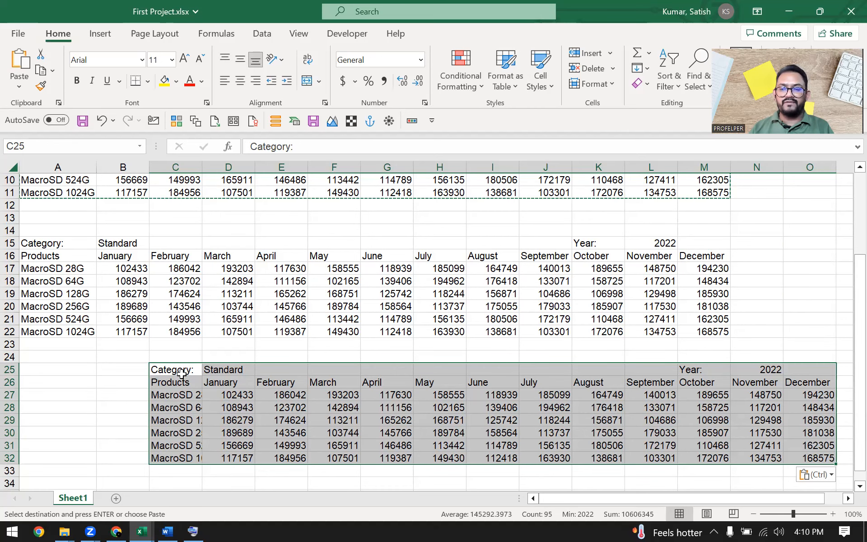
drag(550, 497, 508, 503)
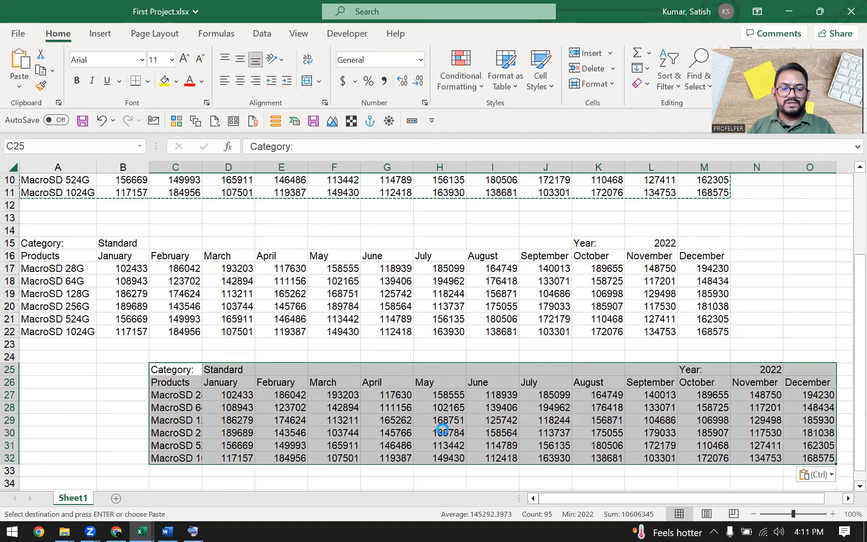
key(ctrl+z)
scroll(442, 429, up, 3)
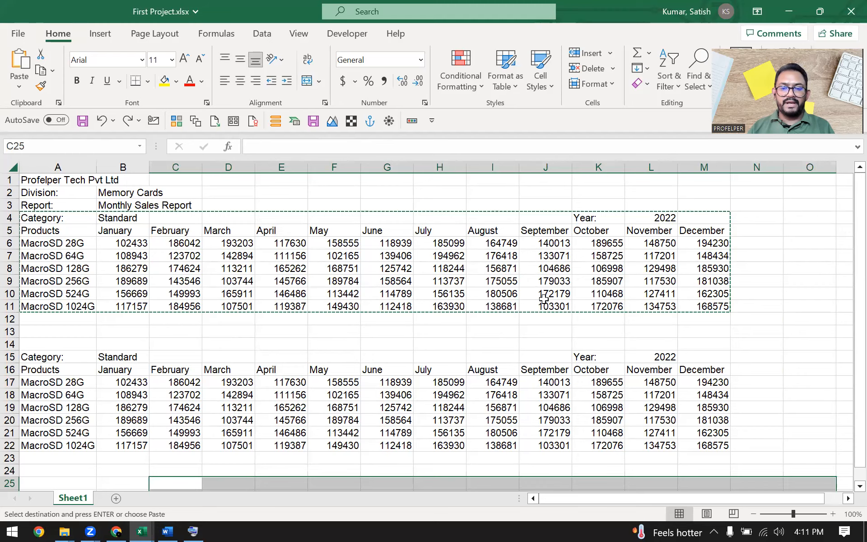
- Paste the copied sales block a second time, starting at cell A25
scroll(543, 299, down, 2)
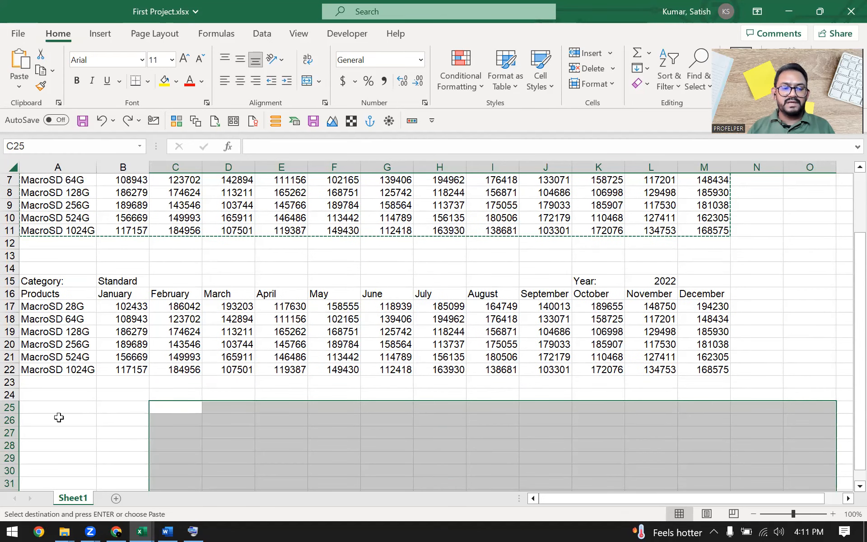
click(41, 405)
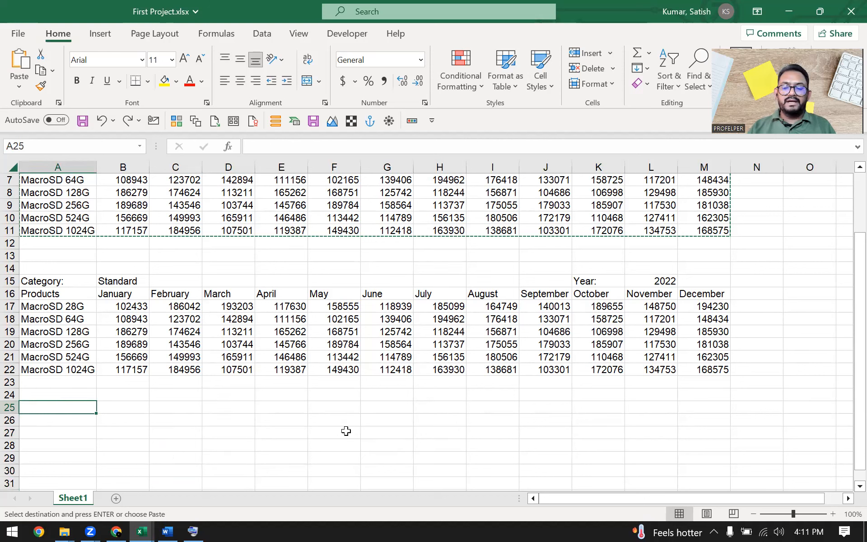
key(Return)
- Compare the original sales block with its two copies starting at rows 15 and 25
scroll(346, 431, up, 2)
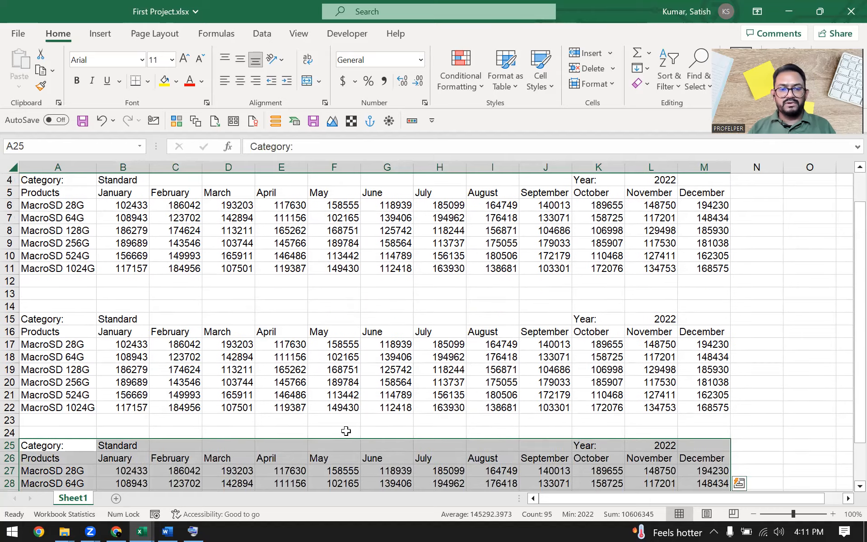
scroll(379, 347, down, 3)
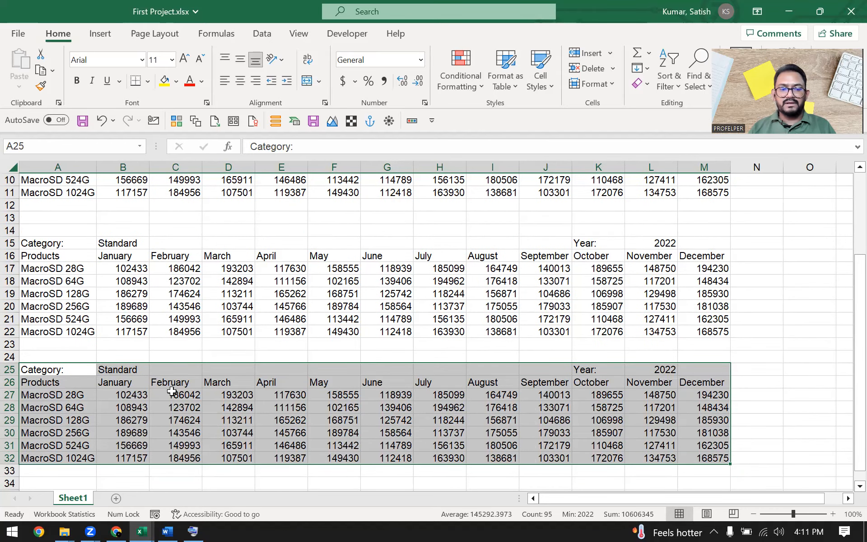
scroll(237, 366, up, 2)
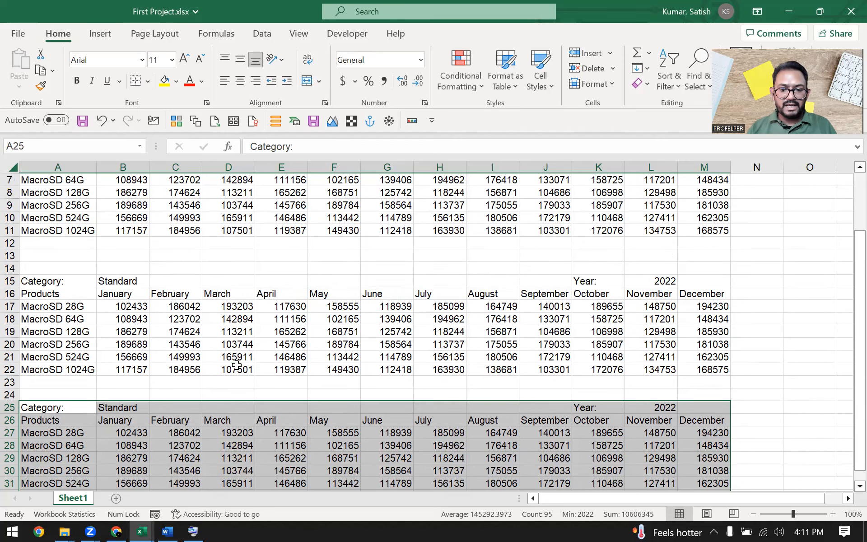
scroll(145, 301, down, 1)
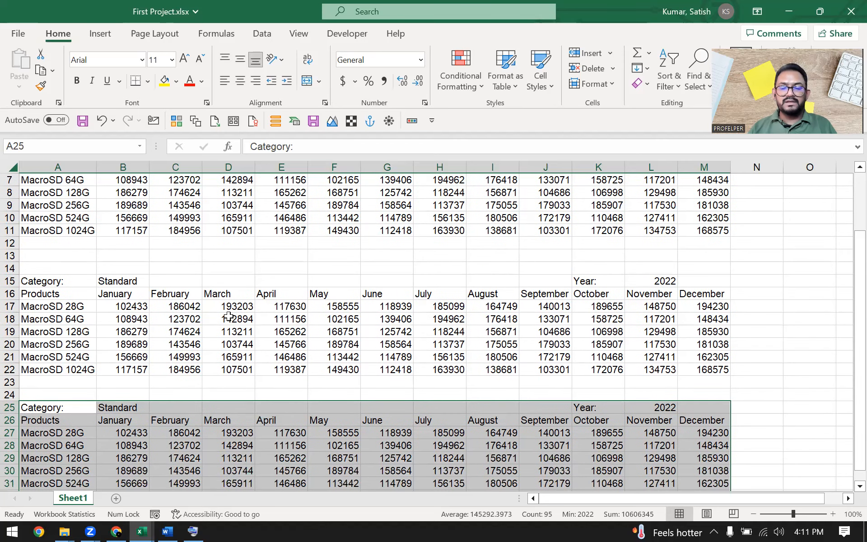
scroll(243, 243, up, 1)
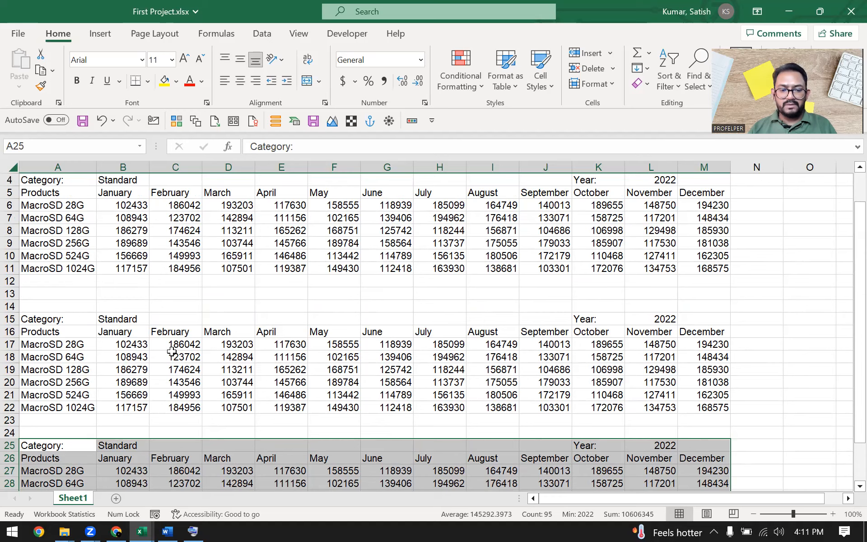
scroll(311, 361, down, 2)
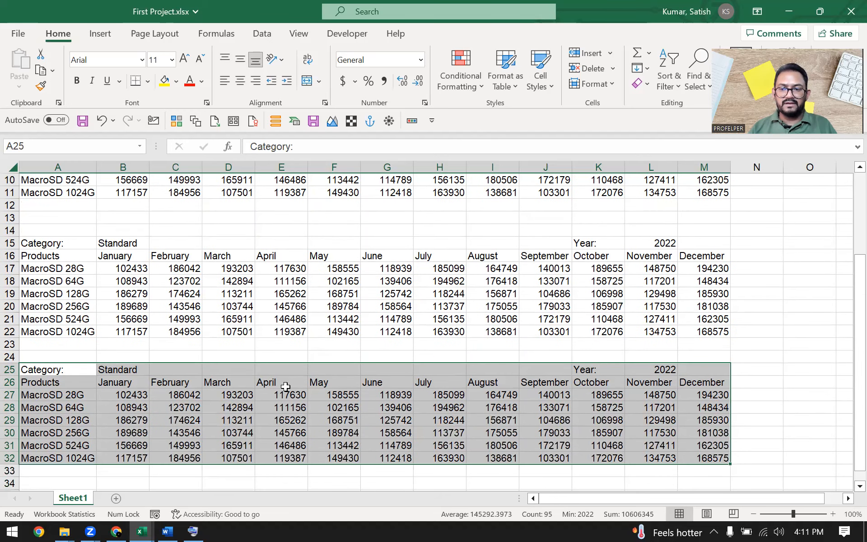
scroll(296, 375, up, 1)
scroll(289, 355, up, 1)
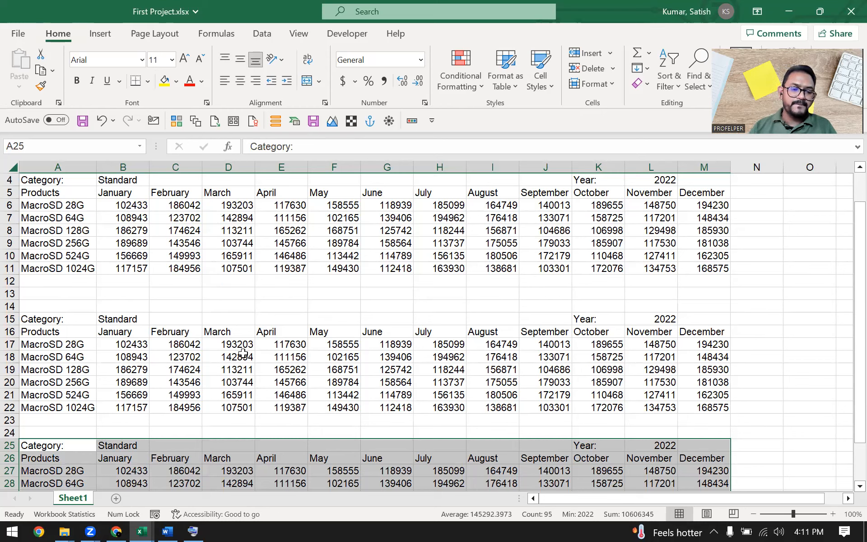
- Replace SD with HD in the product names of the second sales block, cells A17:A22
drag(86, 345, 82, 408)
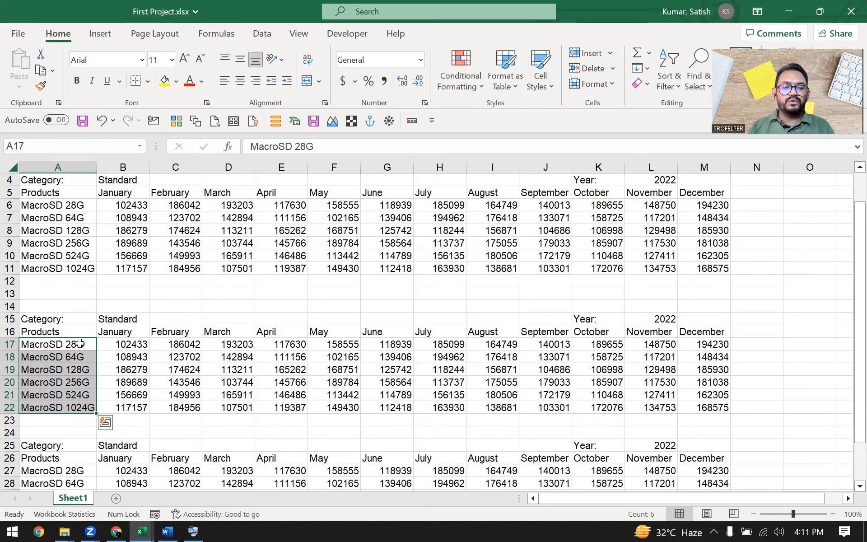
drag(80, 344, 70, 411)
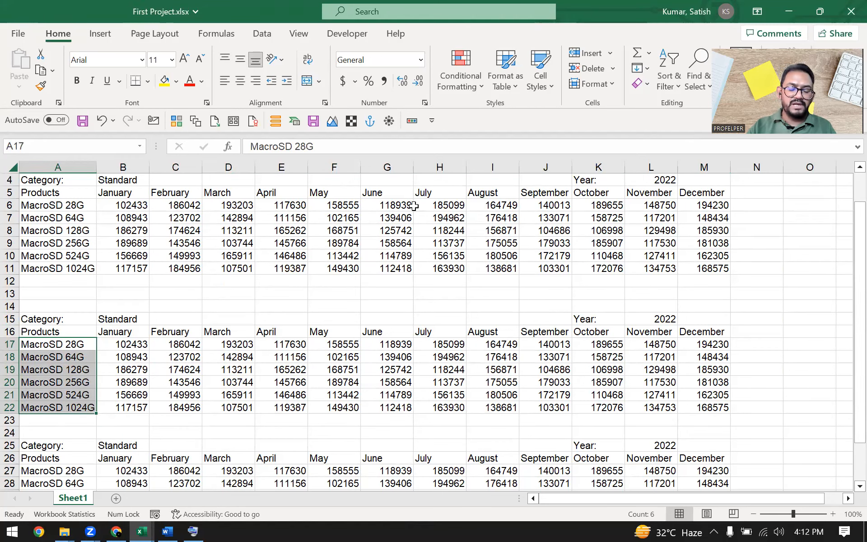
key(ctrl+h)
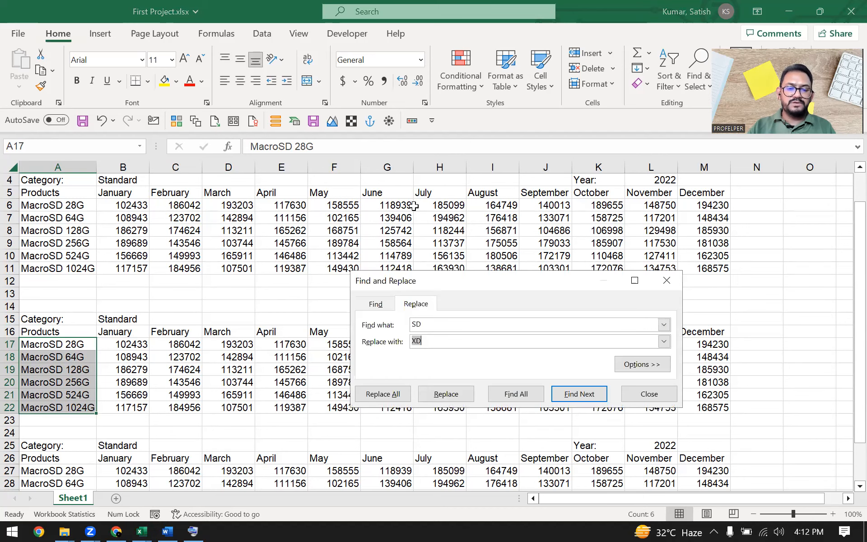
key(Escape)
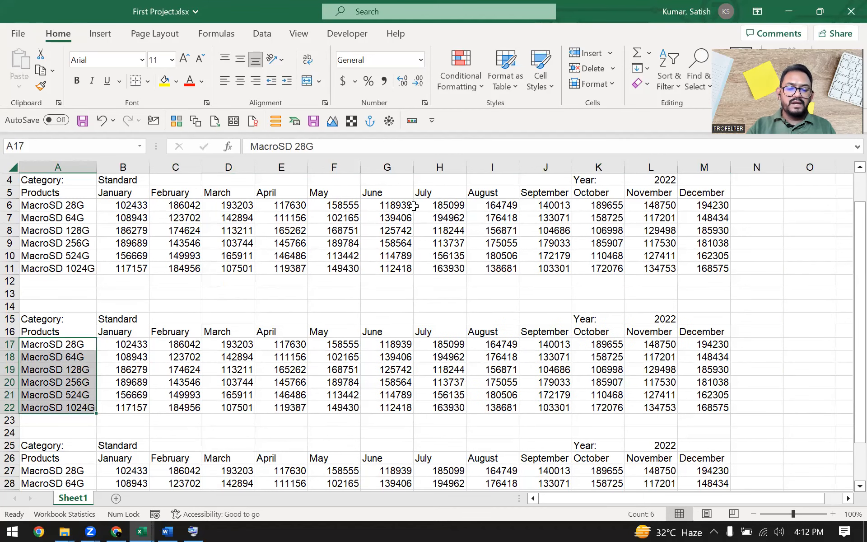
key(ctrl+h)
key(shift+Tab)
text(S)
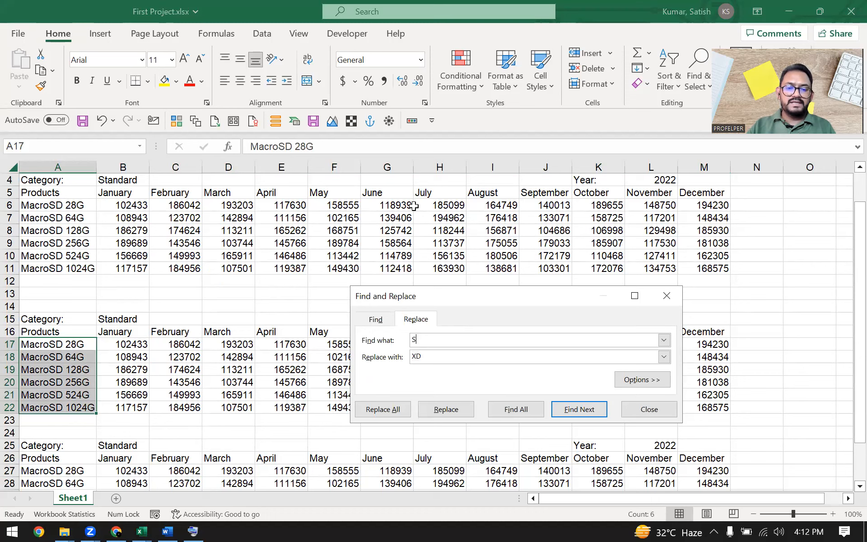
text(HD)
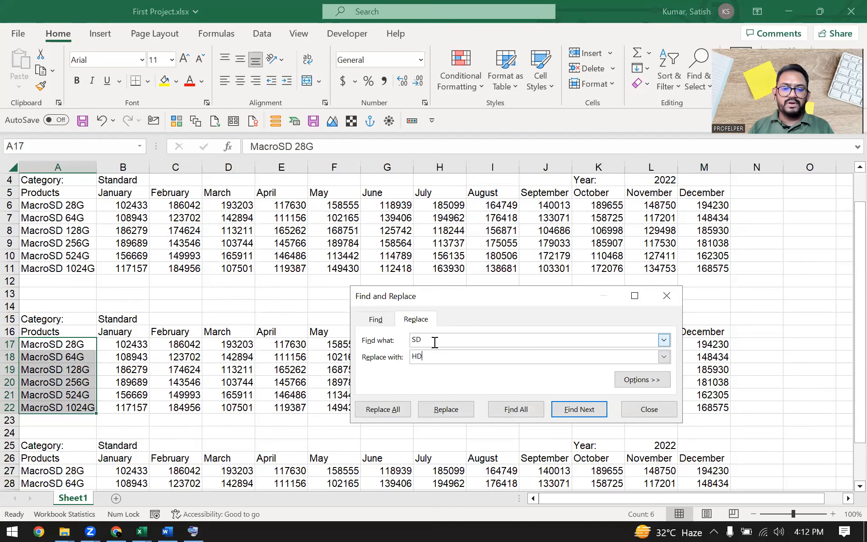
click(384, 411)
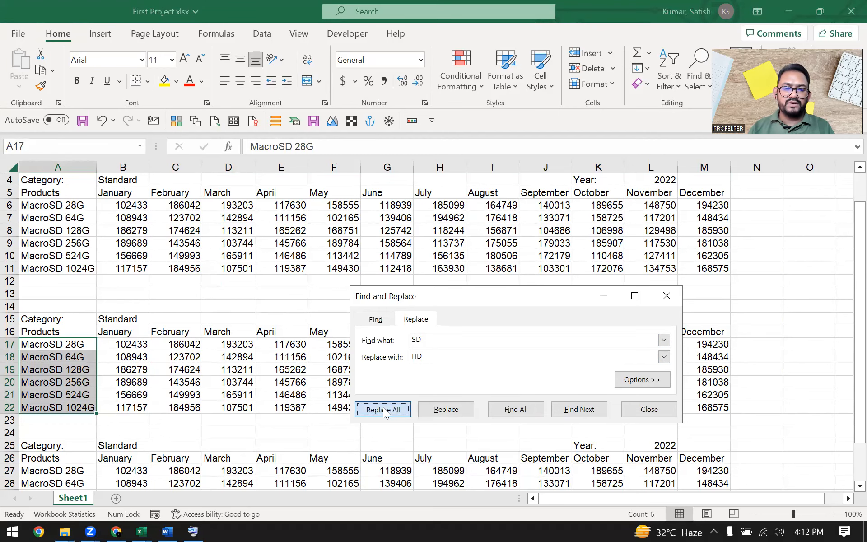
click(441, 304)
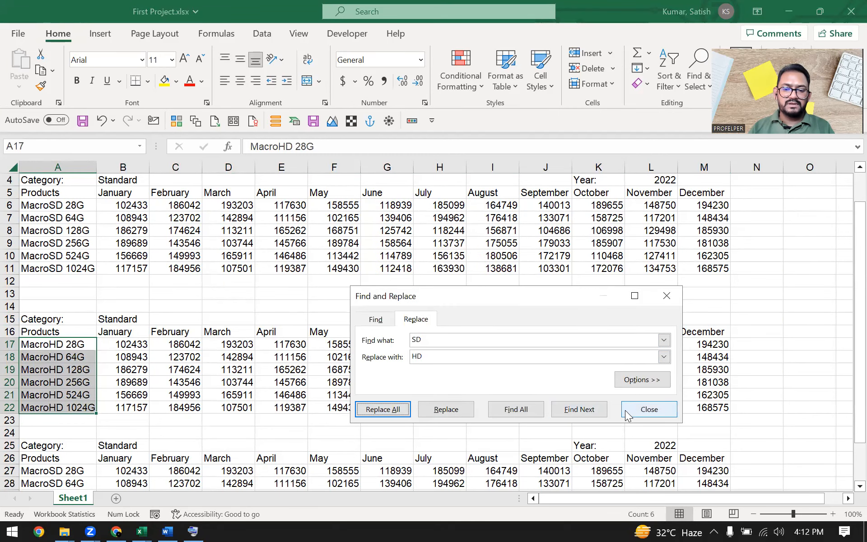
click(649, 409)
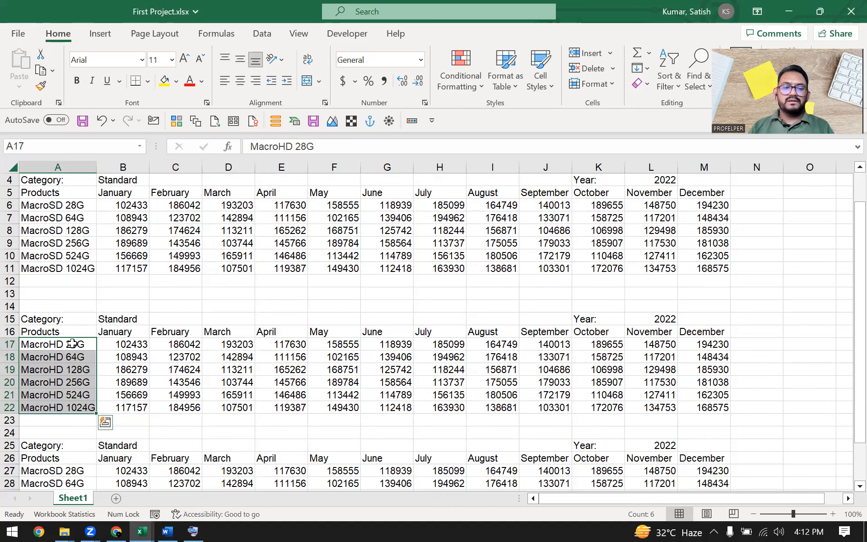
- Set the second sales block's category in cell B15 to High
click(124, 318)
text(High)
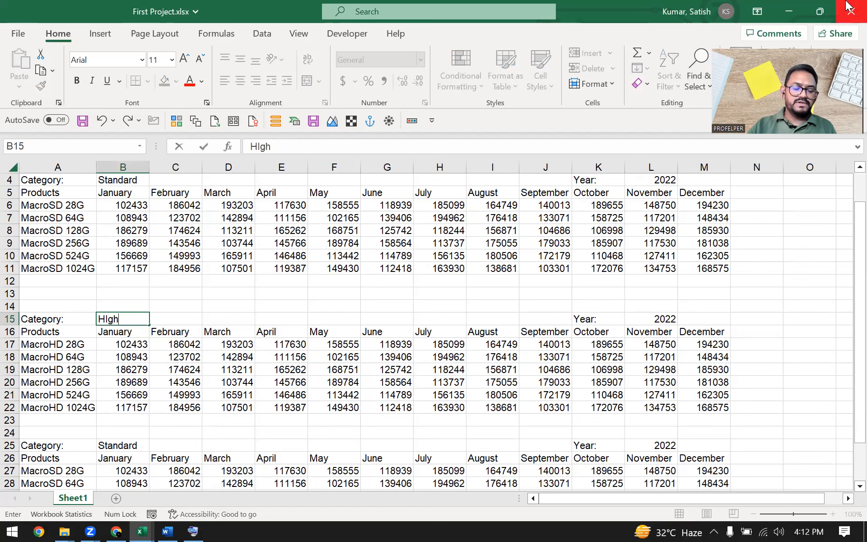
key(Return)
key(Up)
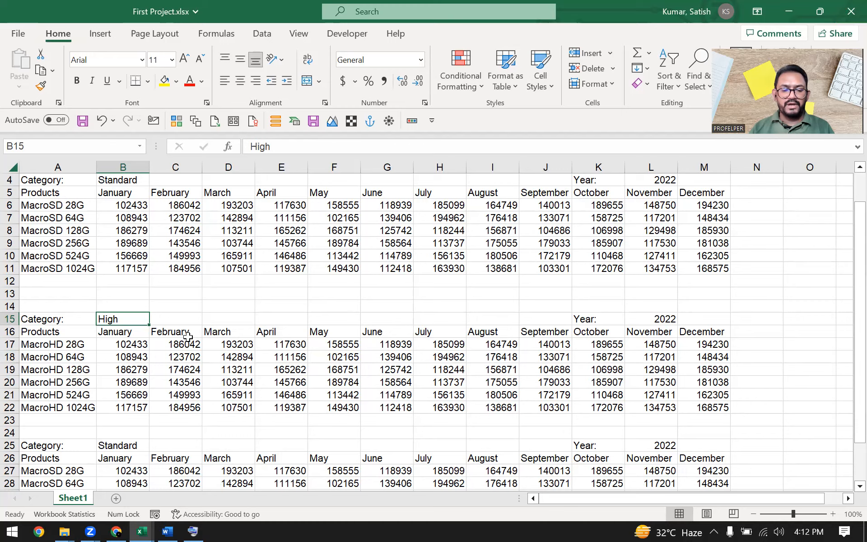
- Replace SD with XD in the product names of the third sales block, cells A27:A32
scroll(187, 336, down, 3)
click(32, 337)
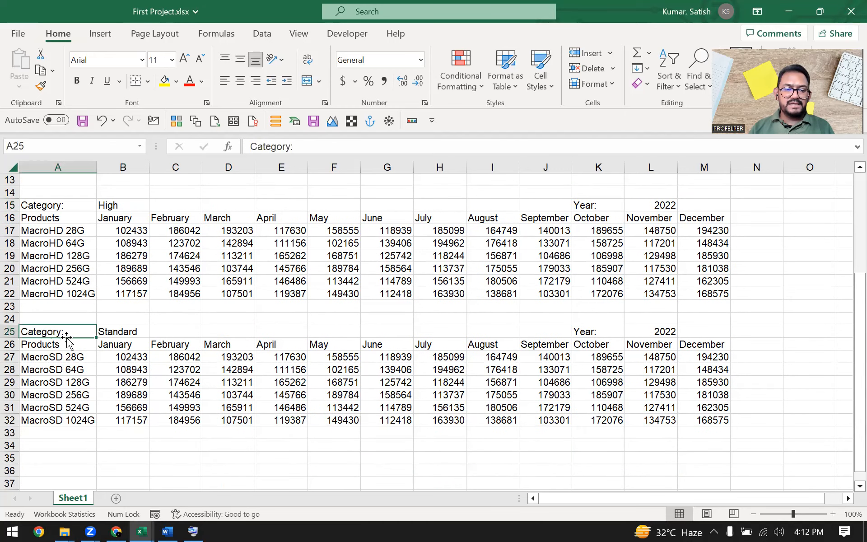
drag(72, 359, 71, 423)
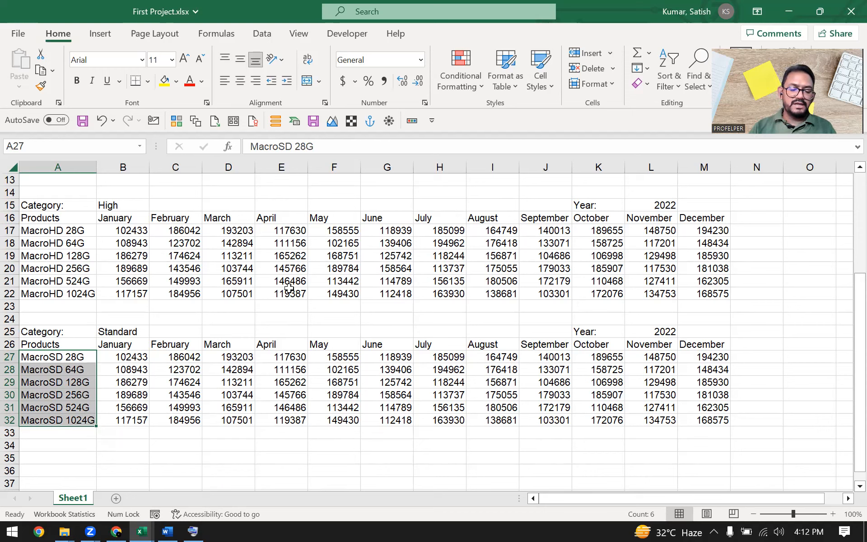
key(ctrl+h)
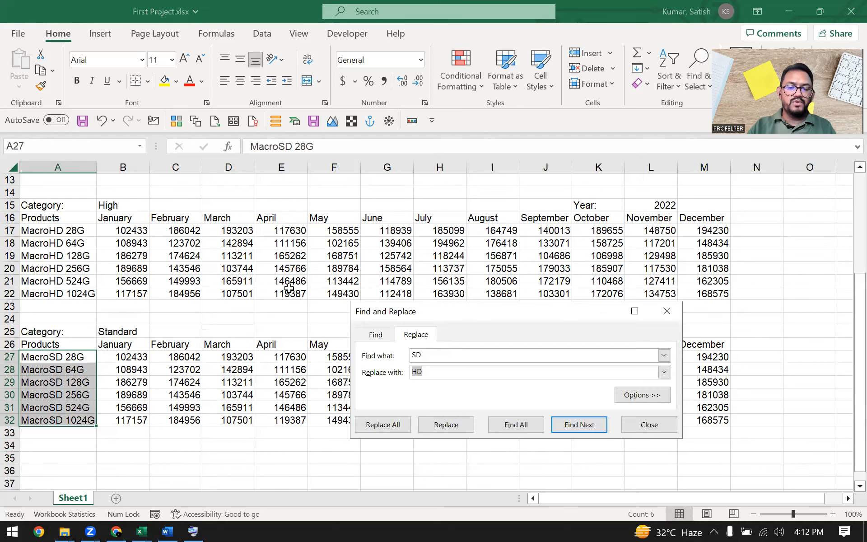
text(XD)
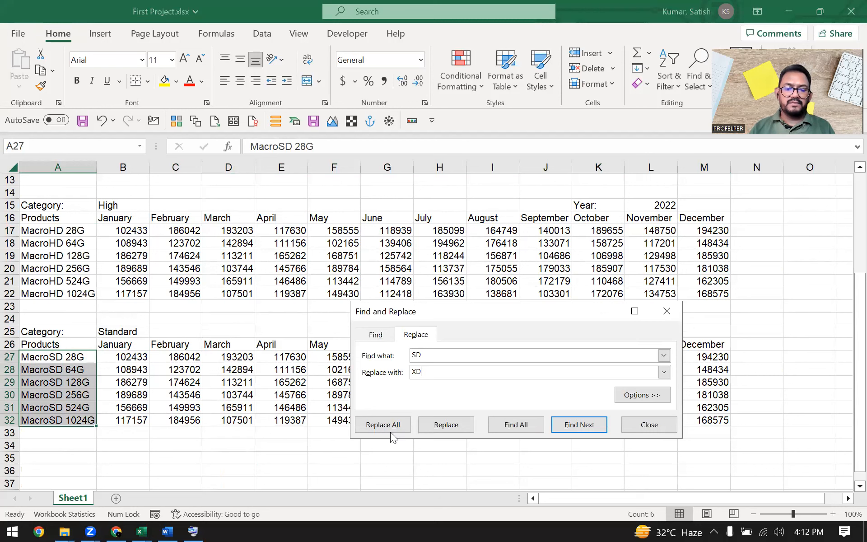
double_click(434, 355)
key(Tab)
click(384, 425)
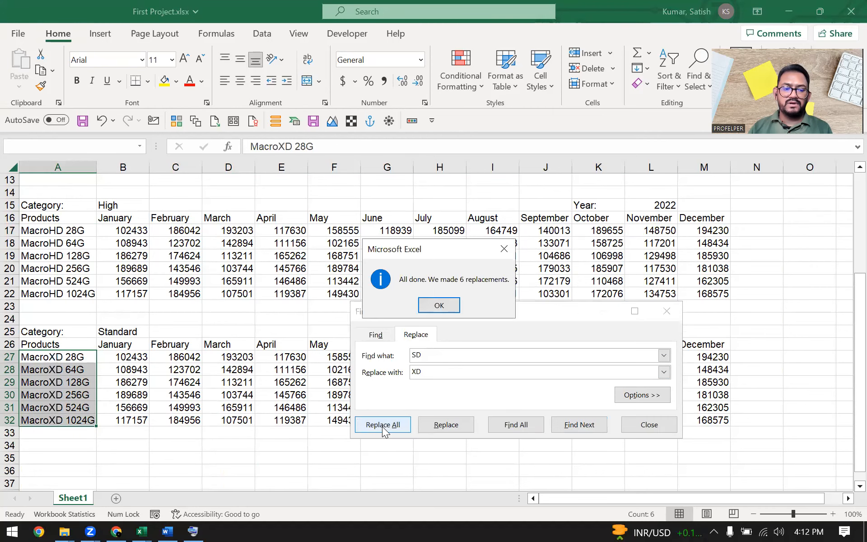
key(Return)
click(659, 426)
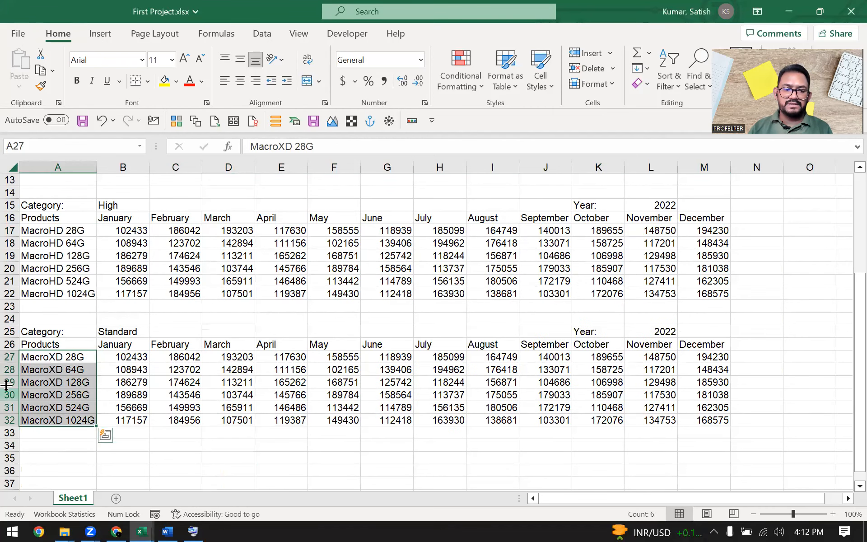
- Clear the copied monthly sales figures for the MacroHD products, cells B17:M22
scroll(367, 339, up, 2)
scroll(366, 339, up, 2)
scroll(367, 339, down, 2)
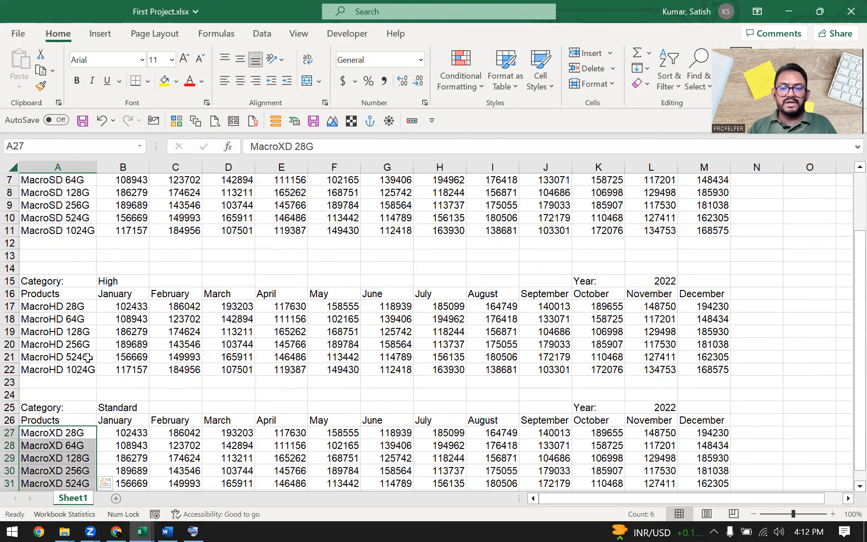
scroll(81, 410, down, 1)
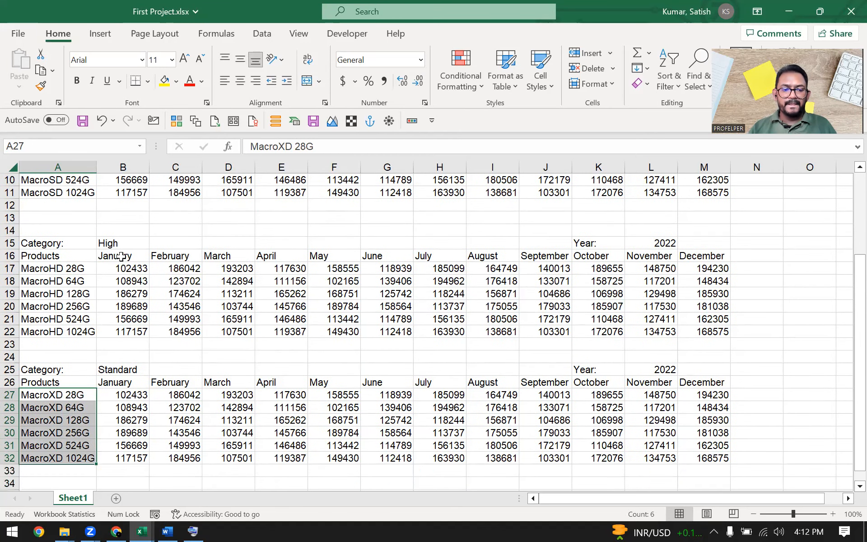
drag(126, 269, 707, 331)
scroll(545, 259, up, 2)
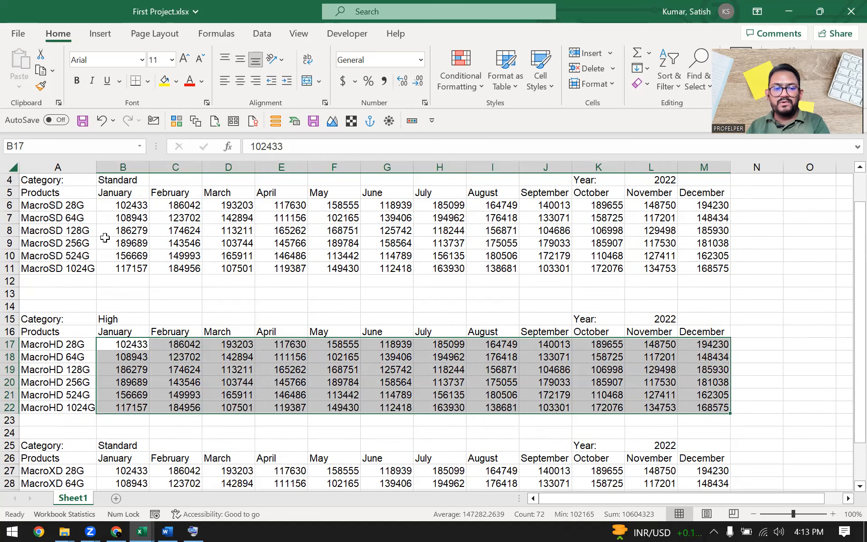
key(Delete)
scroll(45, 289, down, 2)
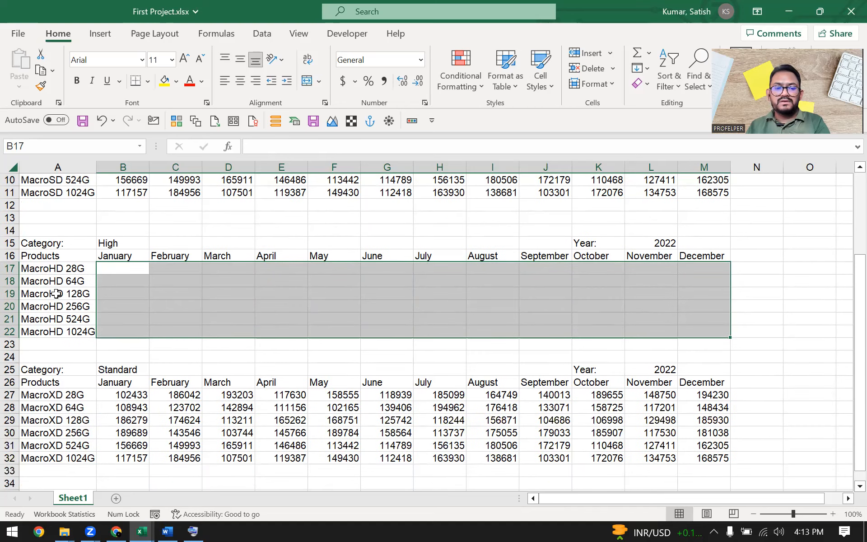
- Clear the copied monthly sales figures for the MacroXD products, cells B27:M32
drag(123, 395, 712, 455)
key(ctrl+c)
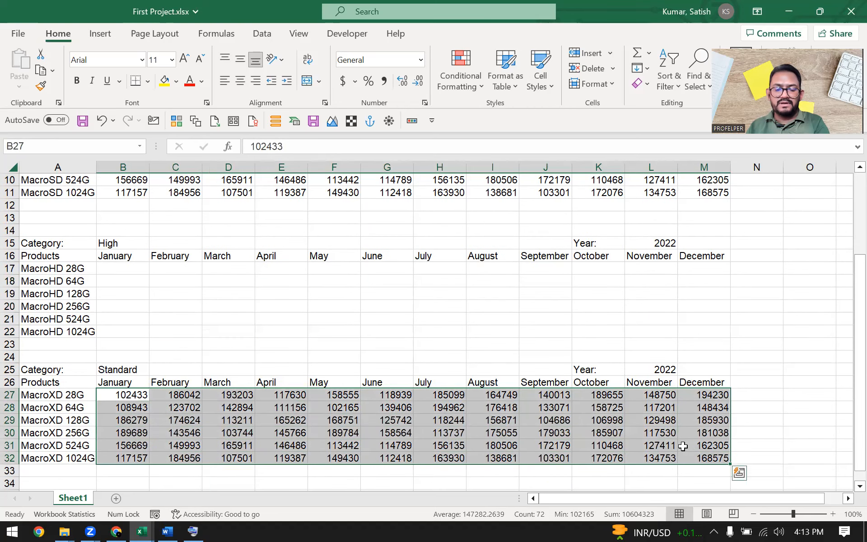
key(Delete)
key(ctrl+v)
scroll(262, 336, up, 2)
scroll(267, 343, down, 2)
scroll(276, 365, up, 2)
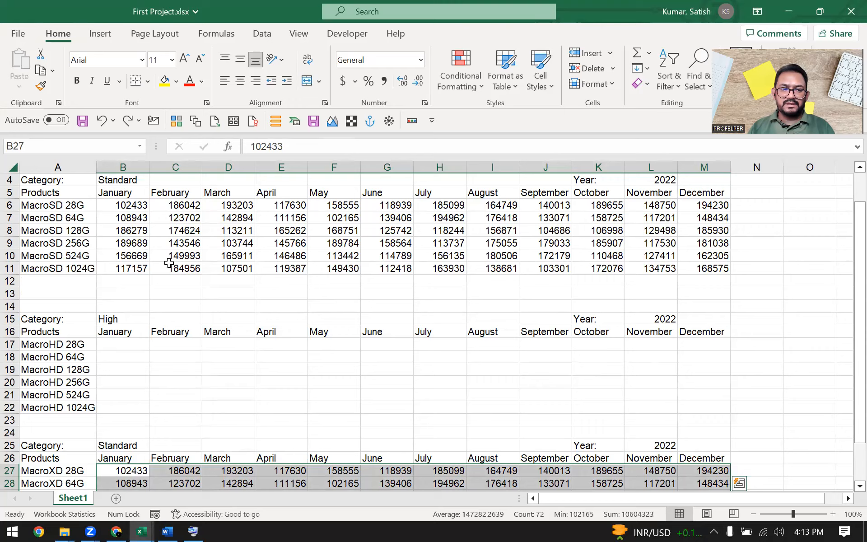
scroll(144, 244, down, 2)
scroll(136, 235, up, 3)
scroll(171, 316, down, 3)
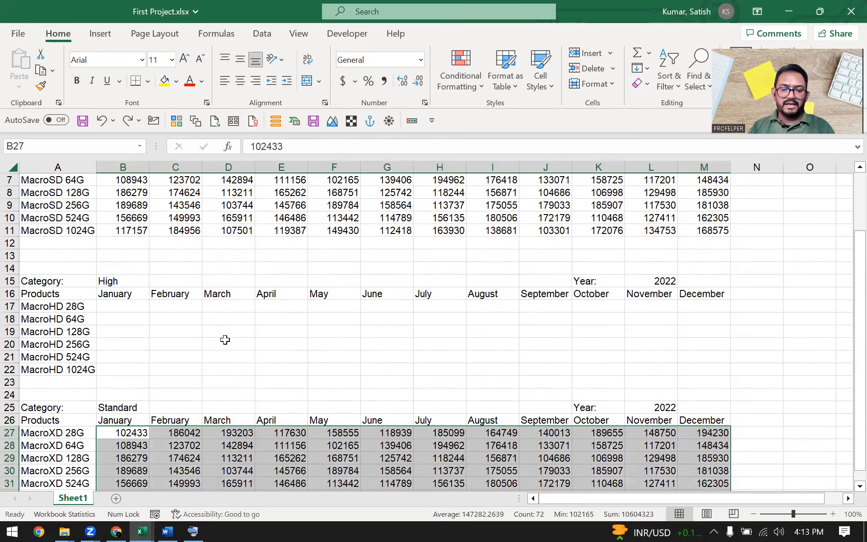
key(Delete)
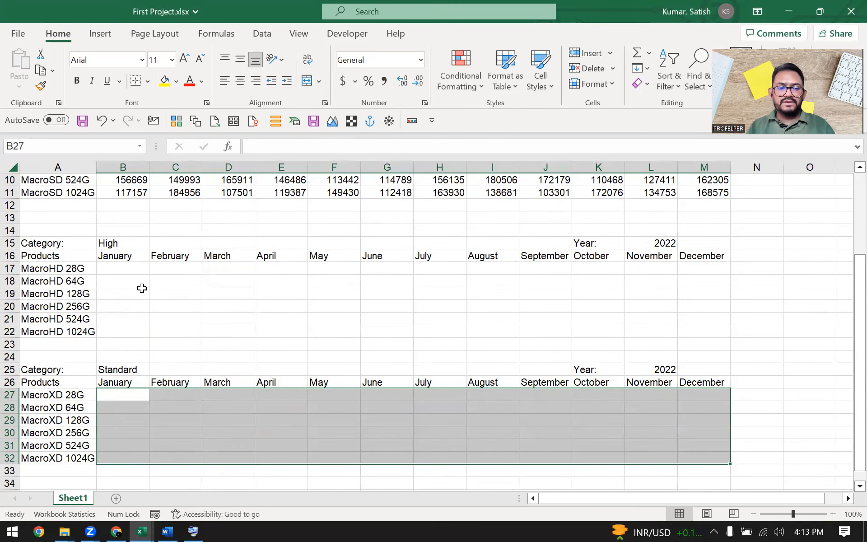
- Select the empty month cells B17:M22 of the MacroHD products for new sales figures
click(121, 268)
drag(122, 270, 693, 327)
click(778, 137)
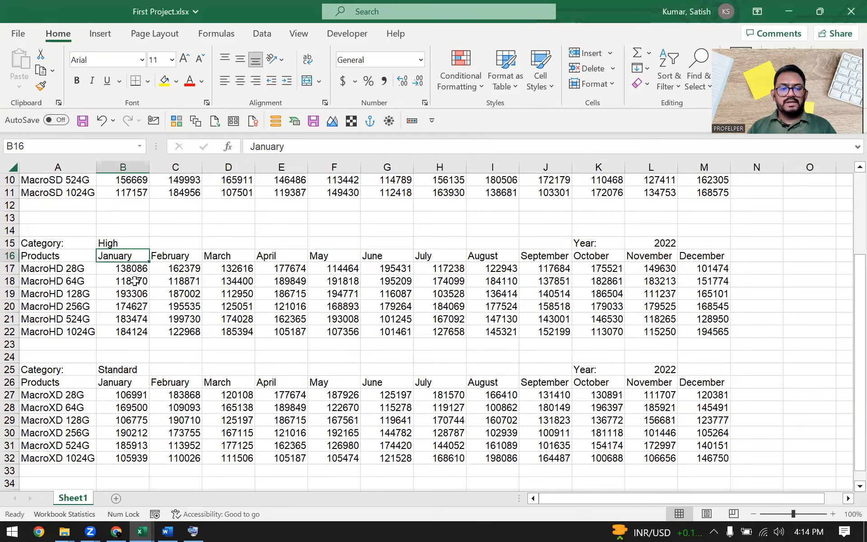
- Review the new MacroHD monthly sales figures by selecting the whole range B17:M22
key(Down)
key(Down)
key(Up)
key(ctrl+shift+Down)
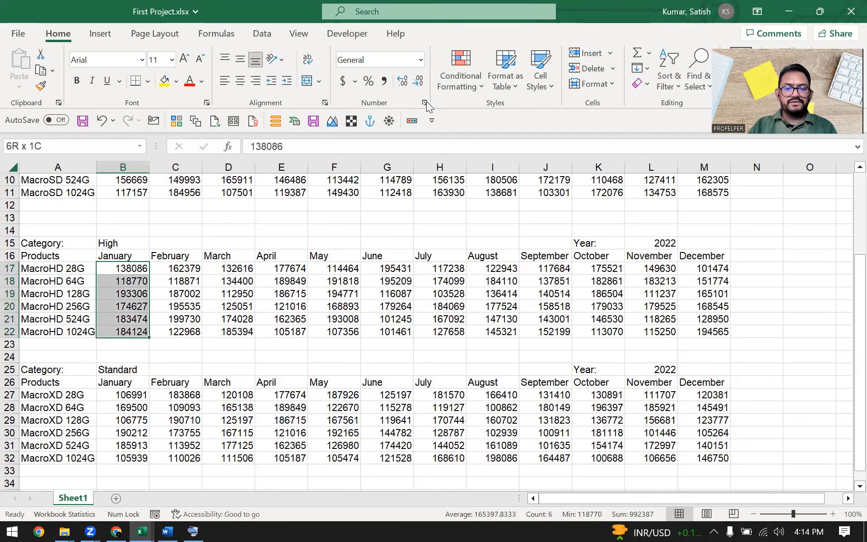
key(ctrl+shift+Right)
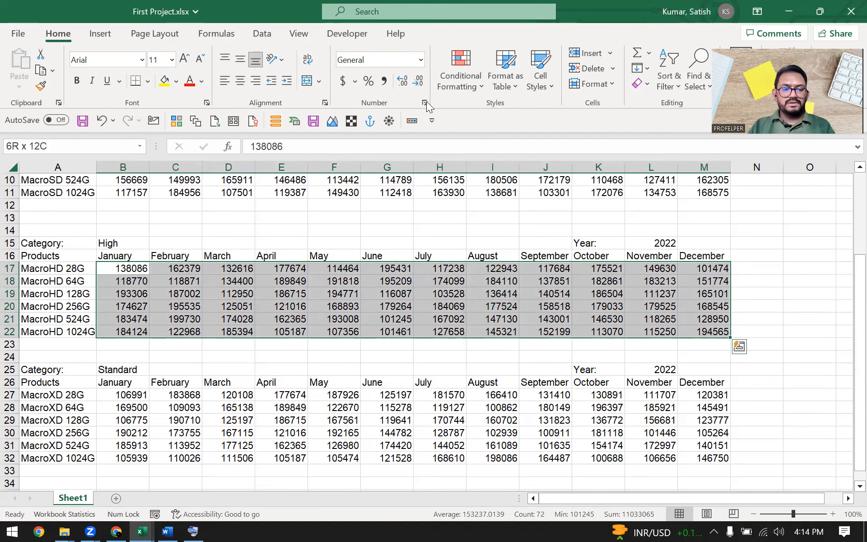
- Set the third sales block's category in cell B25 to Xtra
key(shift+BackSpace)
key(Down)
key(Down)
key(Down)
key(Down)
key(Down)
key(Down)
key(Down)
key(Down)
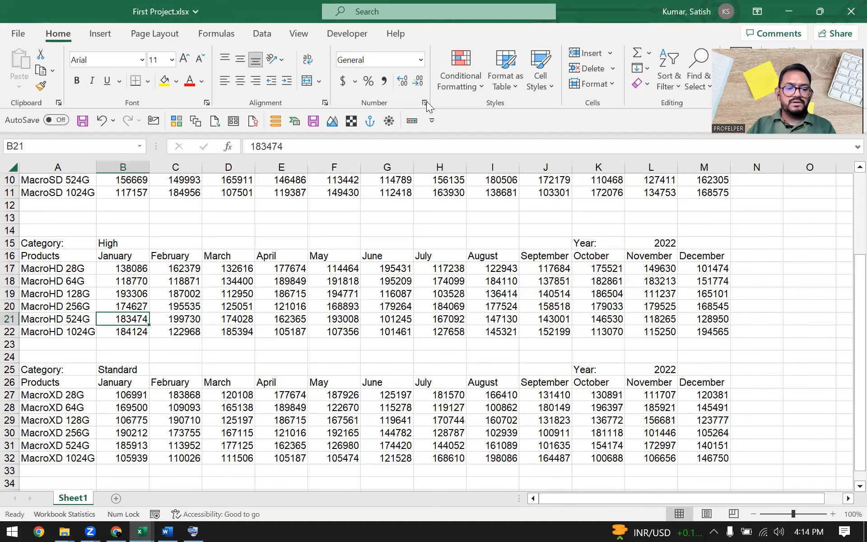
text(Xtra)
key(Return)
key(Up)
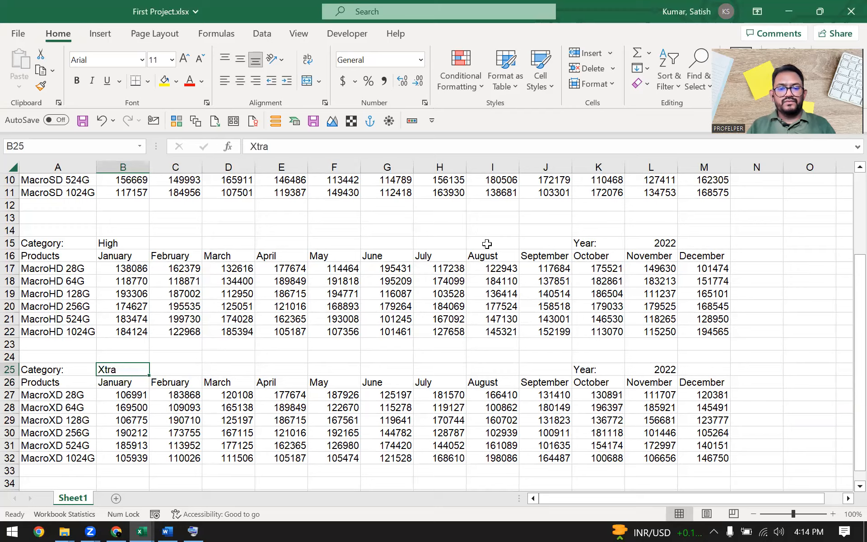
- Look over the three sales blocks and add a new blank worksheet after Sheet1
scroll(487, 244, up, 3)
scroll(476, 332, down, 2)
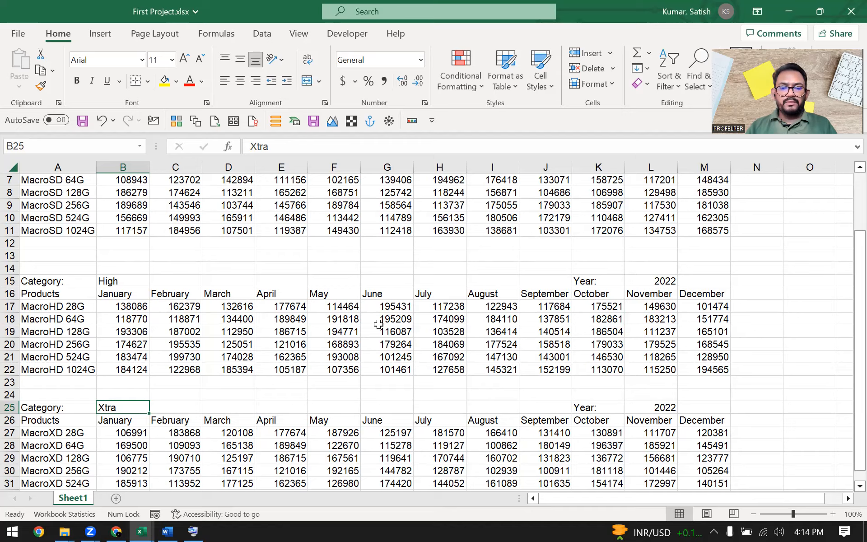
scroll(367, 279, up, 2)
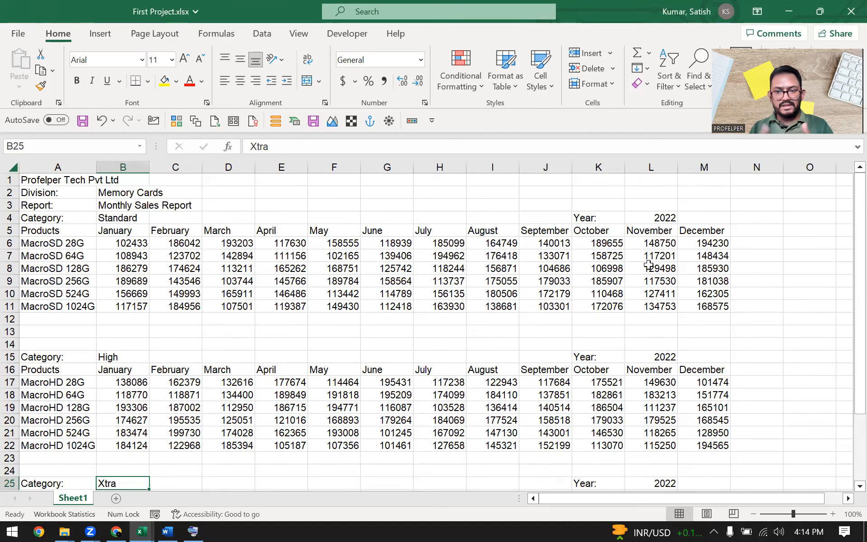
scroll(393, 283, down, 2)
scroll(315, 367, up, 2)
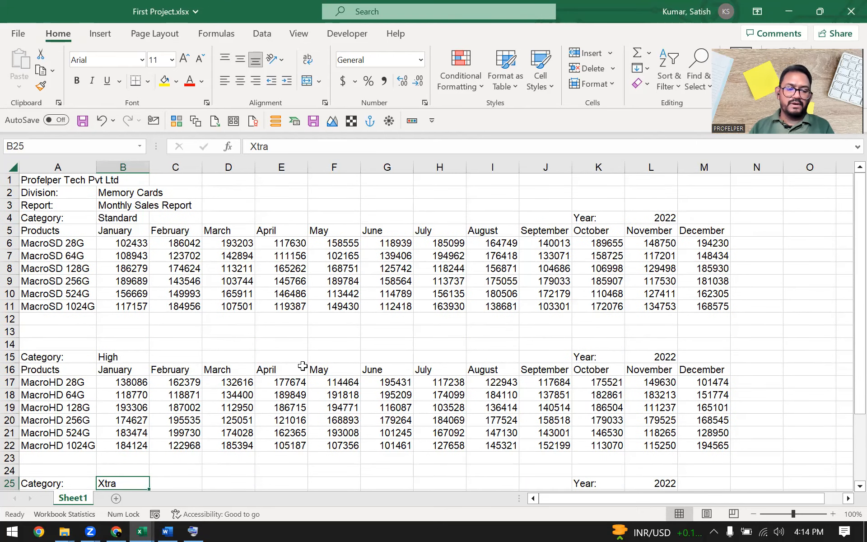
click(115, 500)
right_click(112, 499)
click(354, 303)
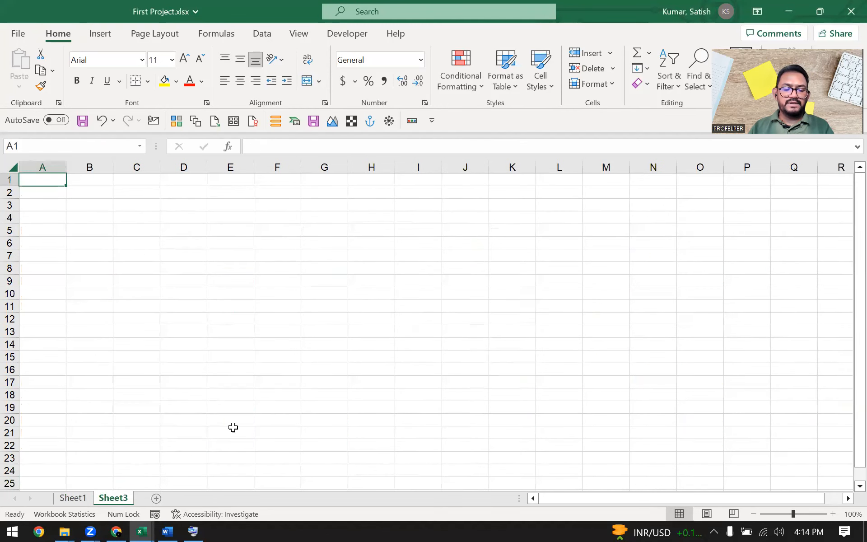
- Rename the new worksheet as High
right_click(116, 499)
click(180, 359)
text(High)
click(250, 333)
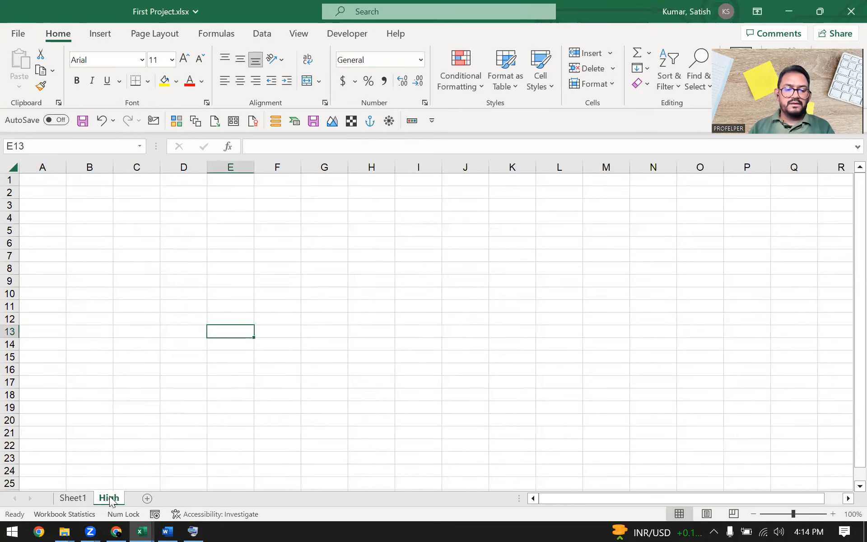
- Look over the High category block on Sheet1, including its label row and the MacroHD product names in A17:A22
click(75, 498)
drag(600, 511, 582, 509)
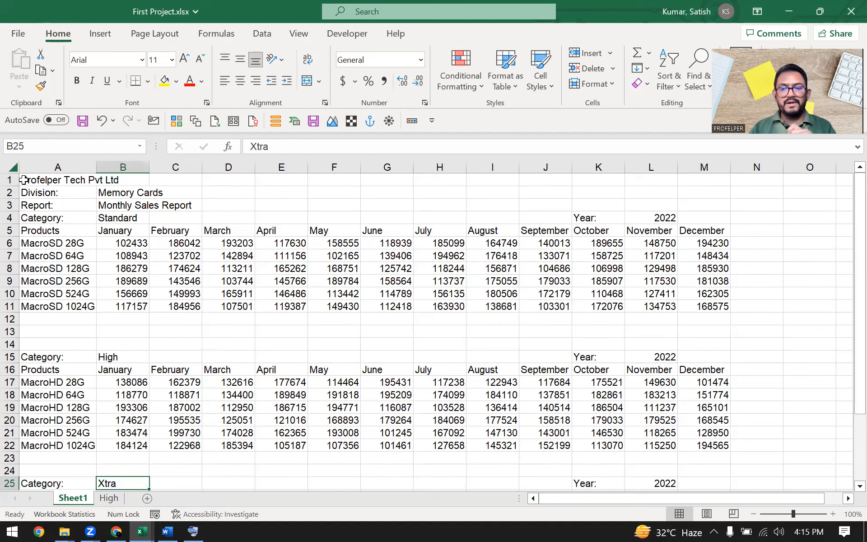
drag(69, 381, 74, 446)
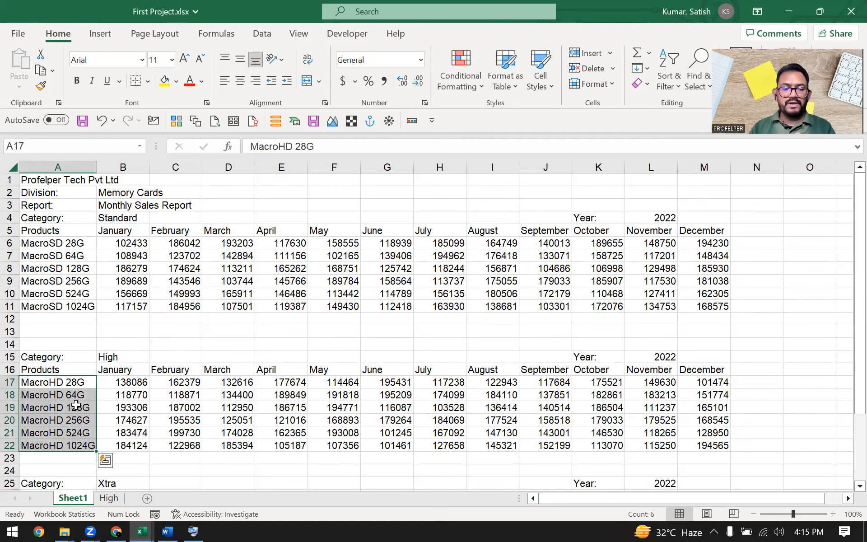
click(72, 352)
drag(71, 352, 113, 357)
click(123, 432)
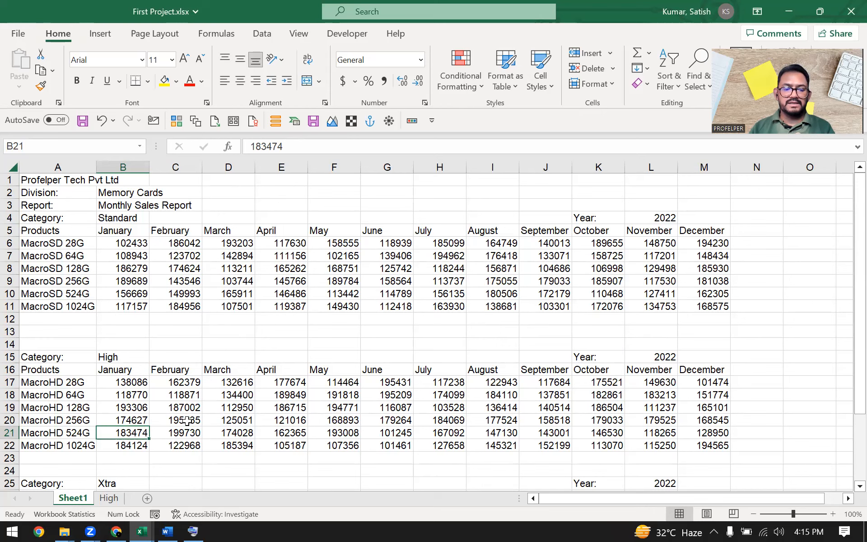
click(154, 321)
- Copy the report heading rows A1:M3 from Sheet1 to cell A1 of the High worksheet
drag(33, 182, 701, 213)
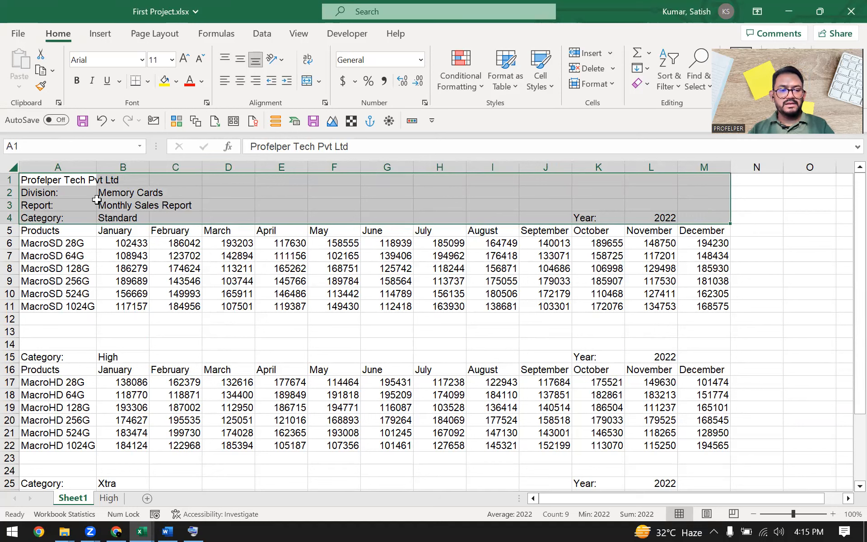
key(shift+Up)
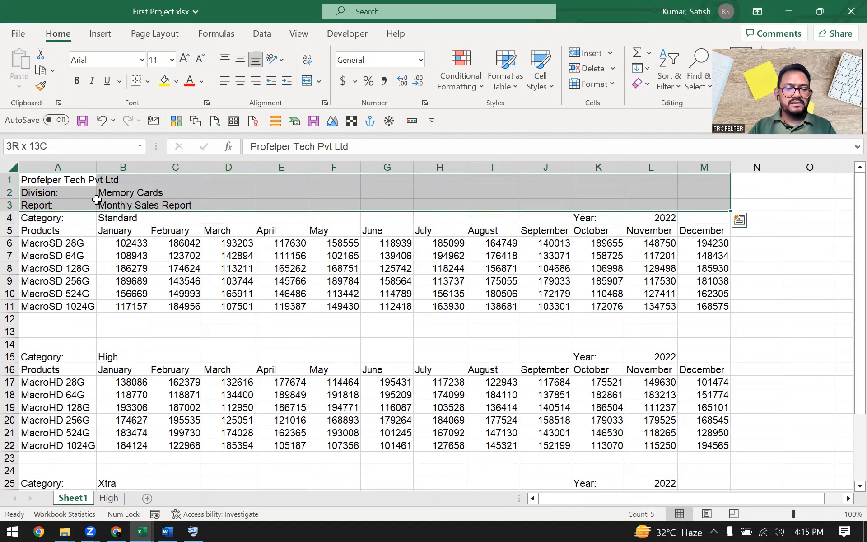
key(ctrl+c)
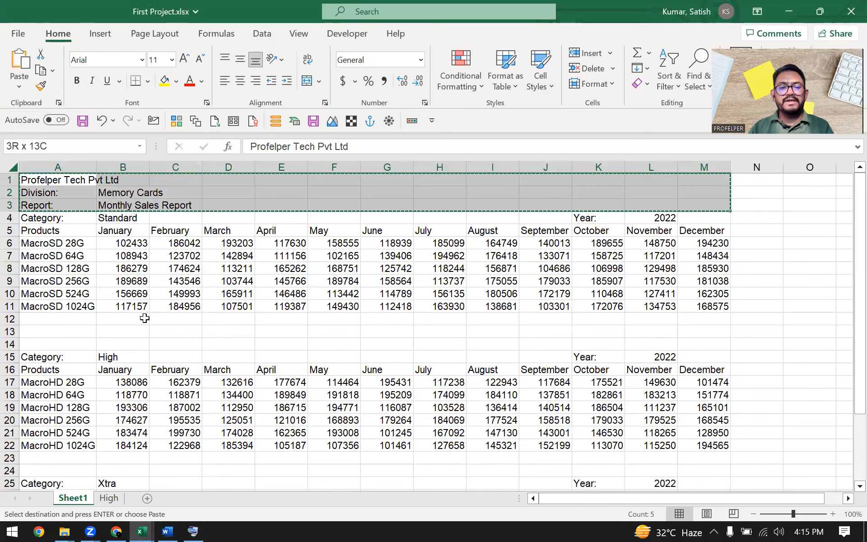
key(ctrl+v)
key(ctrl+c)
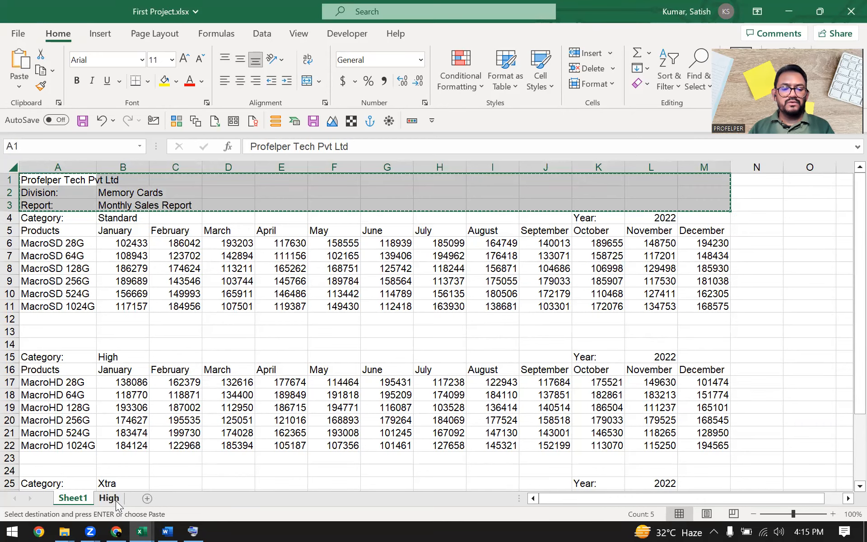
click(116, 500)
click(39, 182)
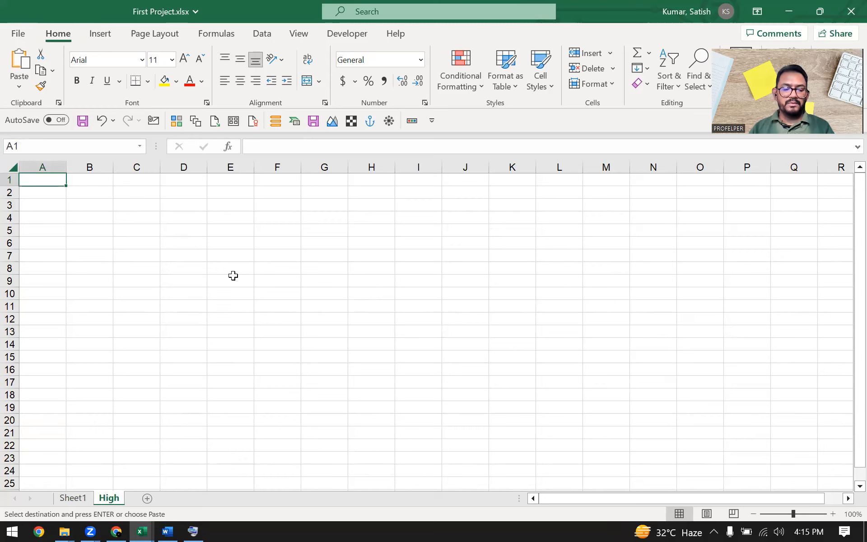
key(ctrl+v)
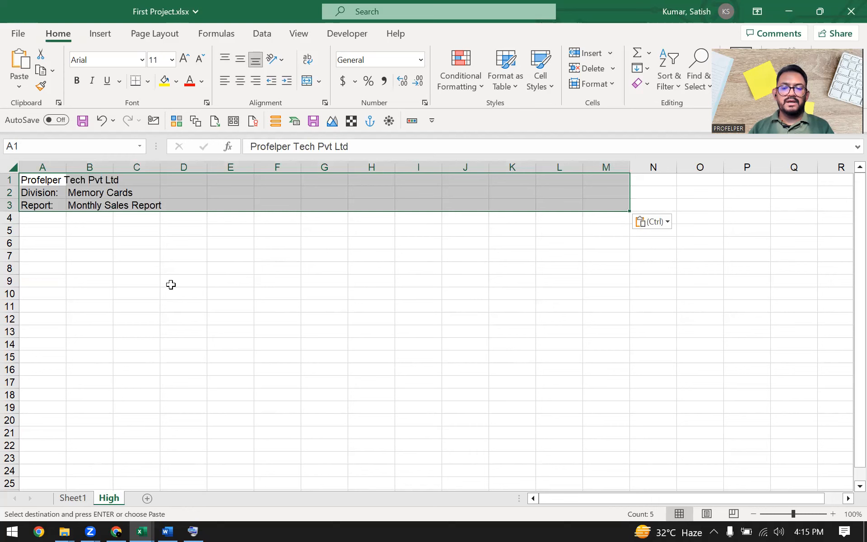
- Cut the High category block A15:M22 from Sheet1 and paste it at cell A5 of the High worksheet
click(81, 499)
drag(46, 357, 713, 447)
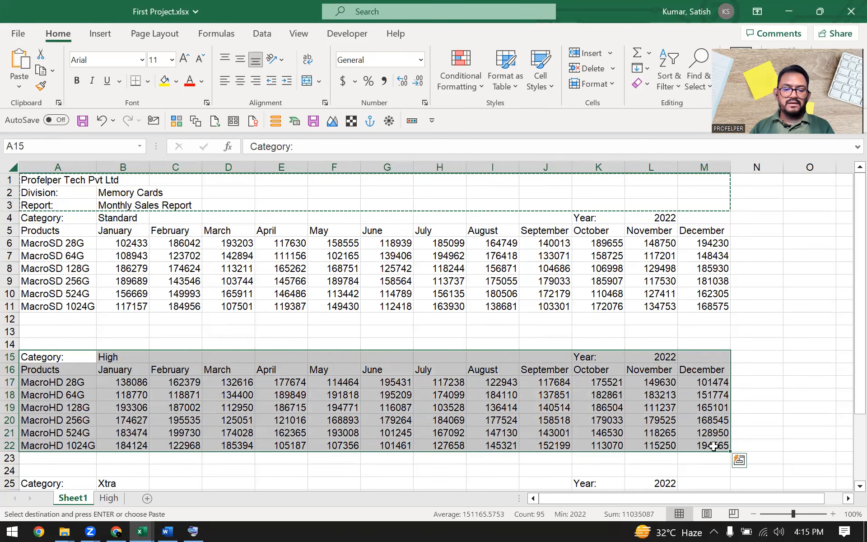
click(197, 527)
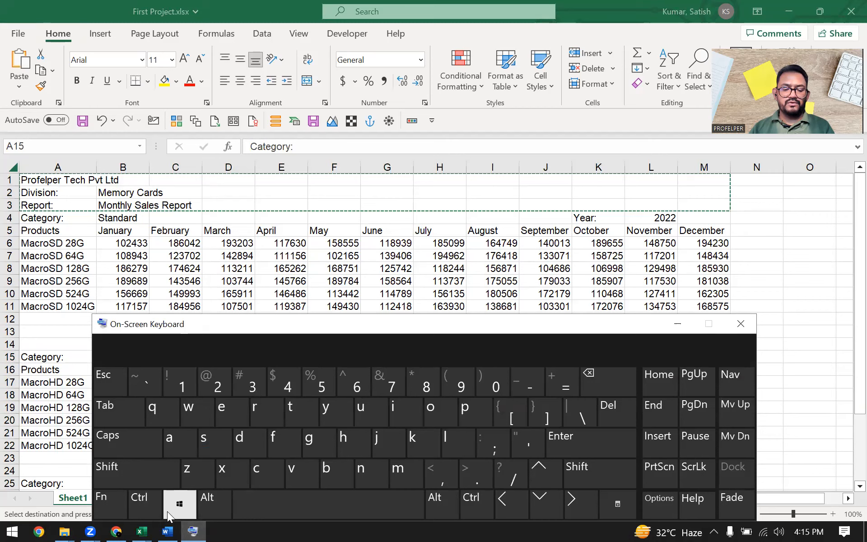
click(144, 501)
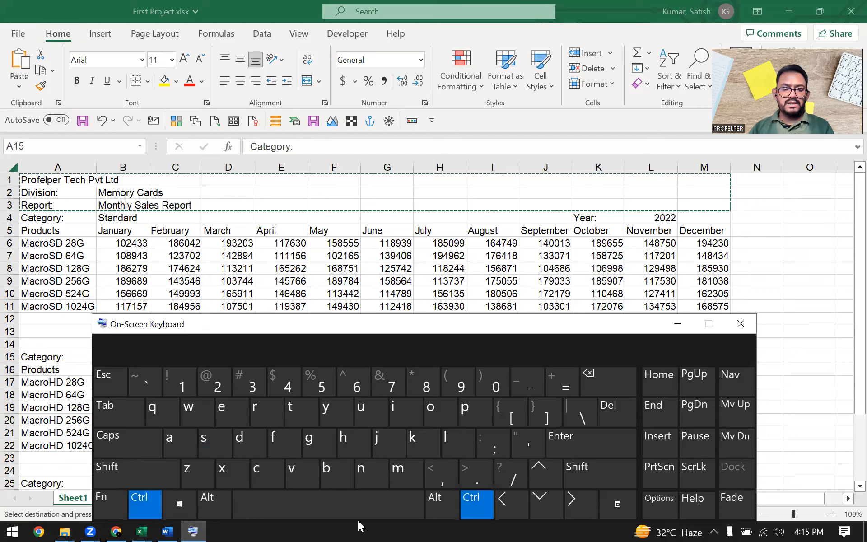
click(239, 479)
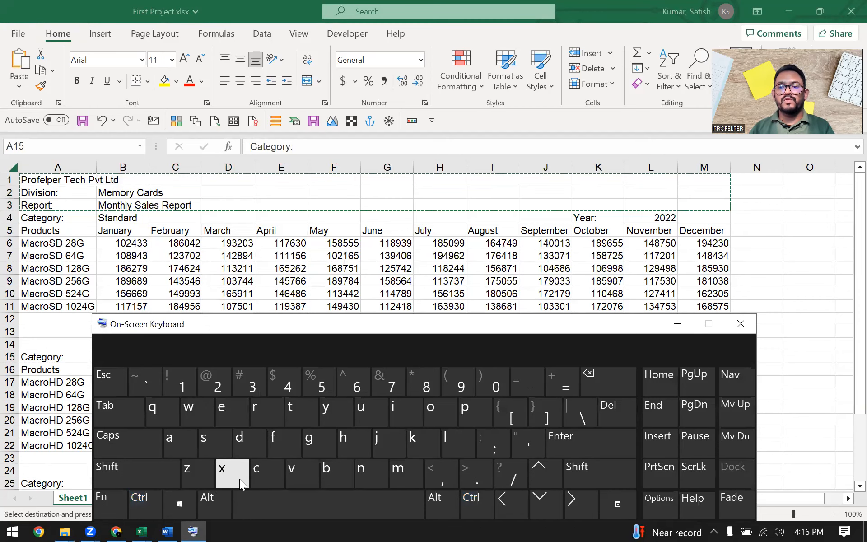
click(677, 324)
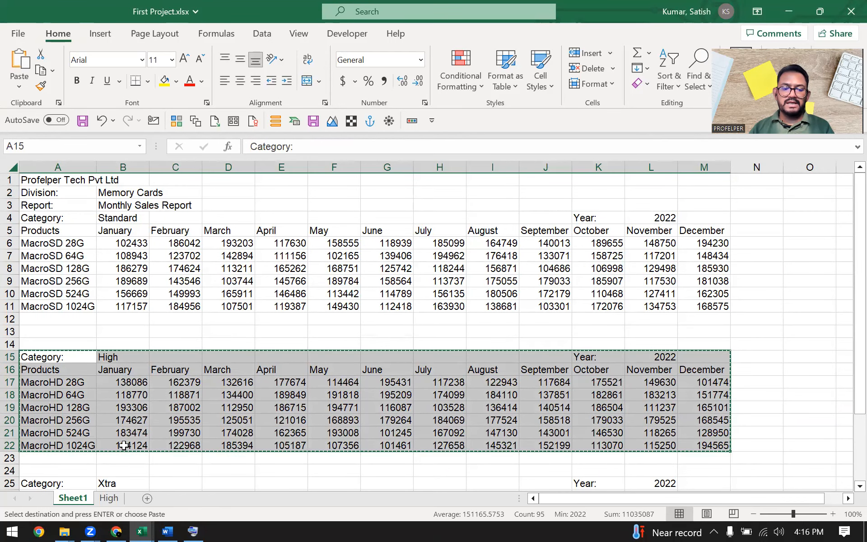
click(109, 497)
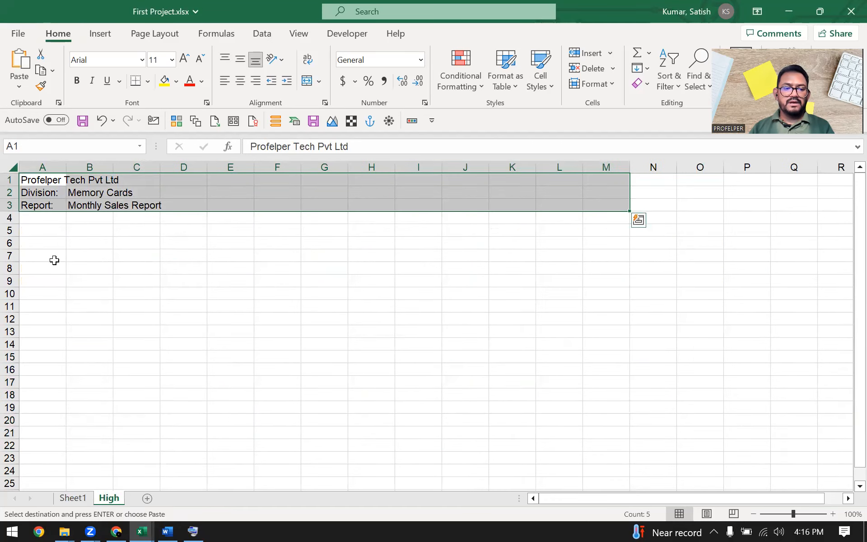
click(36, 230)
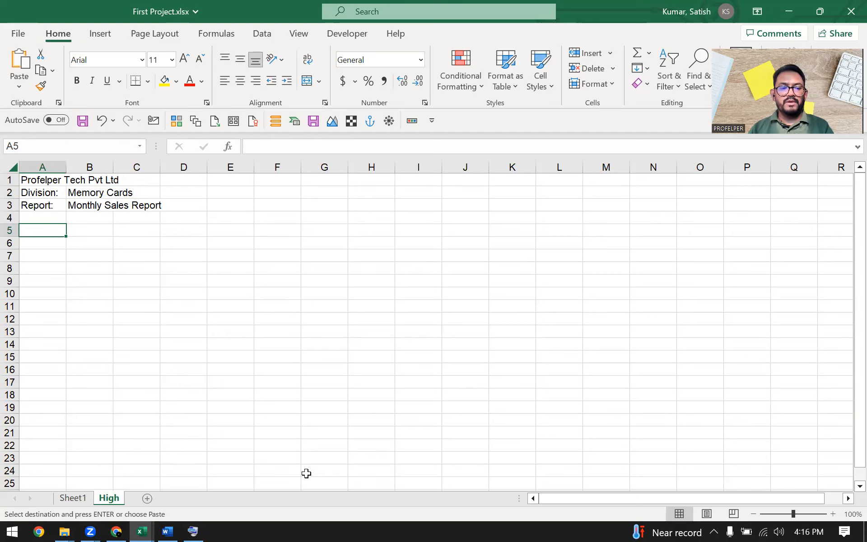
key(Return)
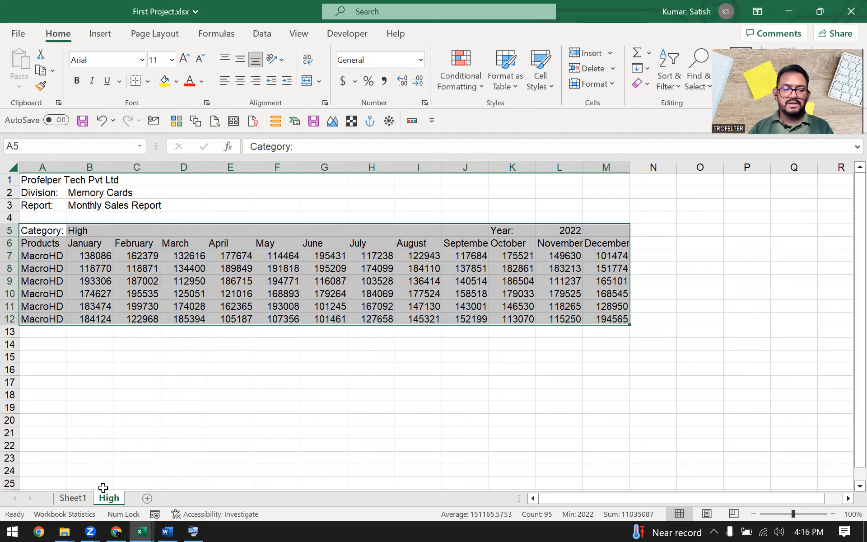
- Compare the vacated range A15:M22 on Sheet1 with the High worksheet and examine the remaining Xtra block
click(82, 499)
scroll(442, 329, down, 3)
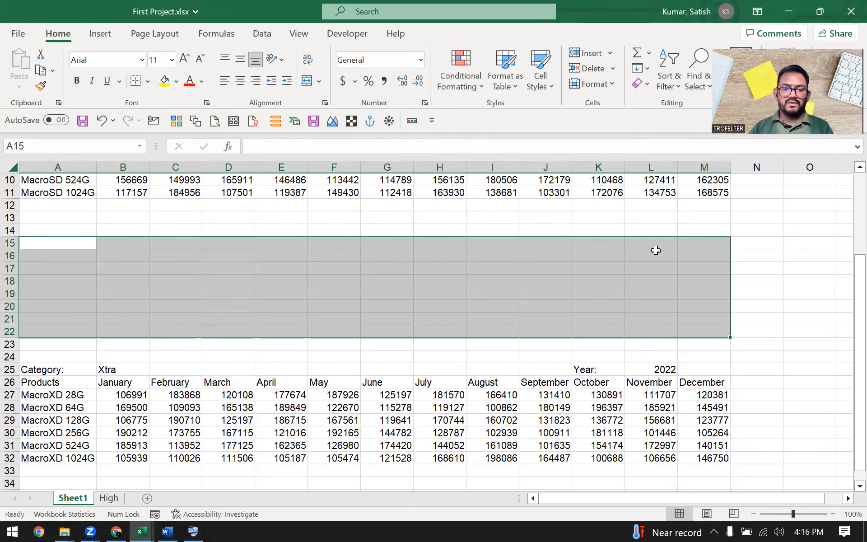
scroll(577, 340, up, 2)
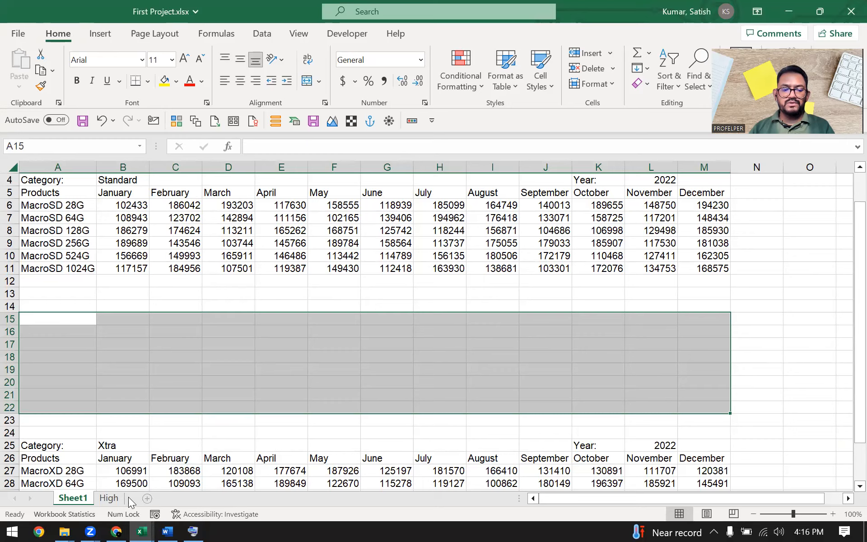
click(111, 498)
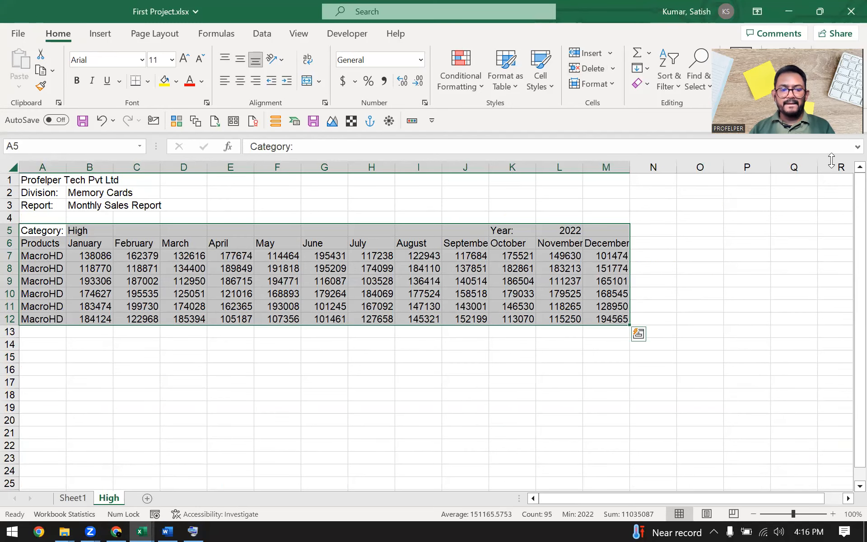
click(87, 501)
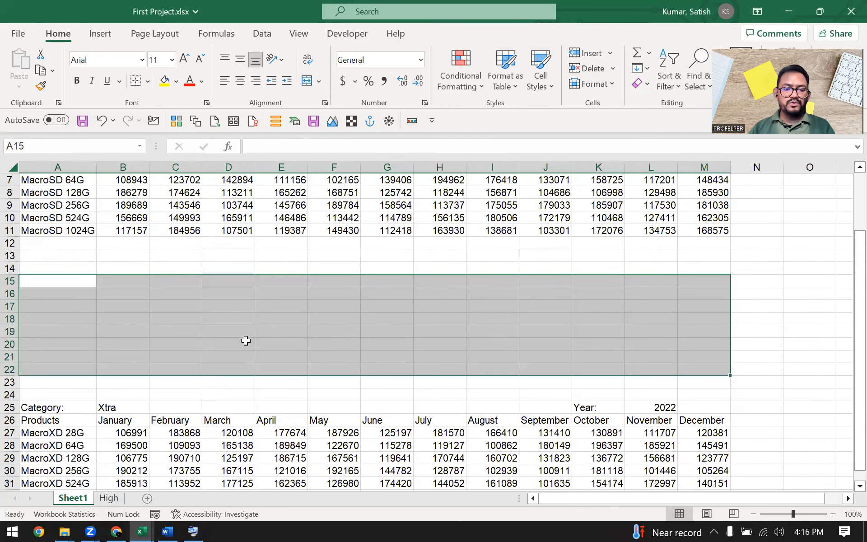
scroll(245, 340, down, 2)
drag(51, 335, 699, 412)
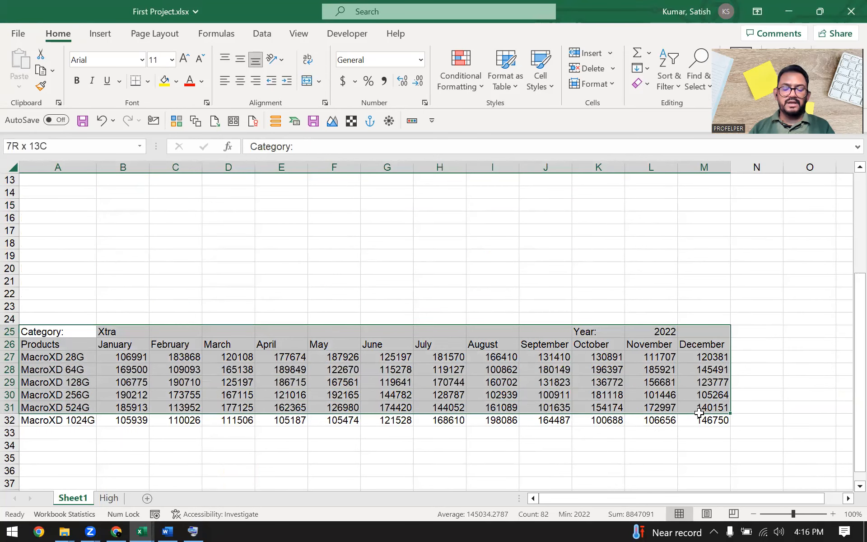
click(543, 343)
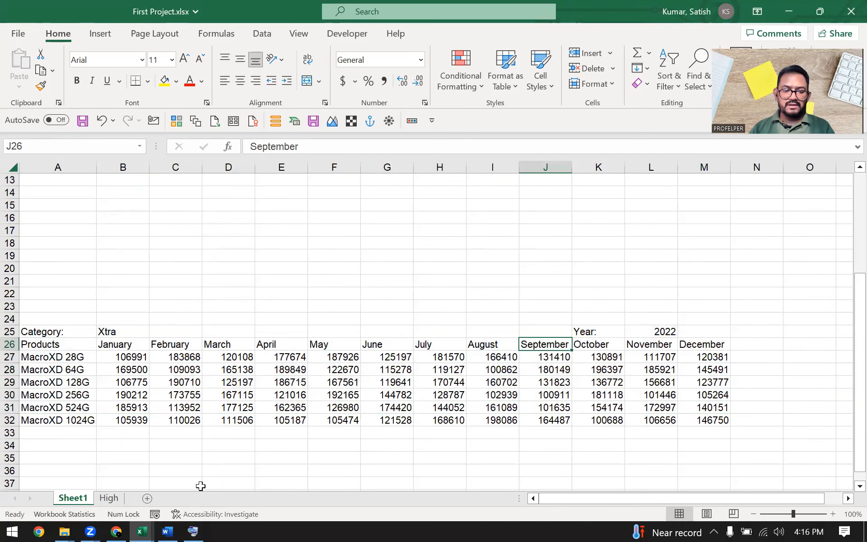
- Add a new worksheet after Sheet1 and rename it Xtra
click(146, 501)
right_click(129, 498)
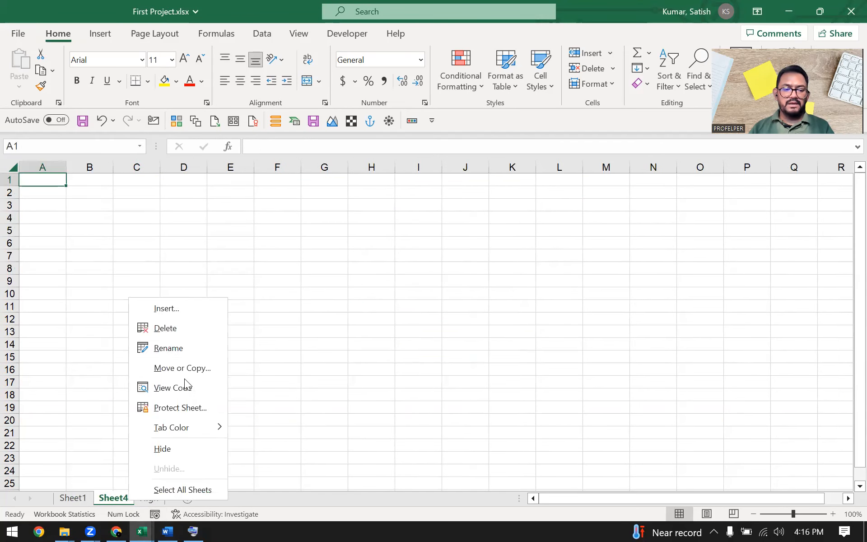
click(200, 348)
text(Xtra)
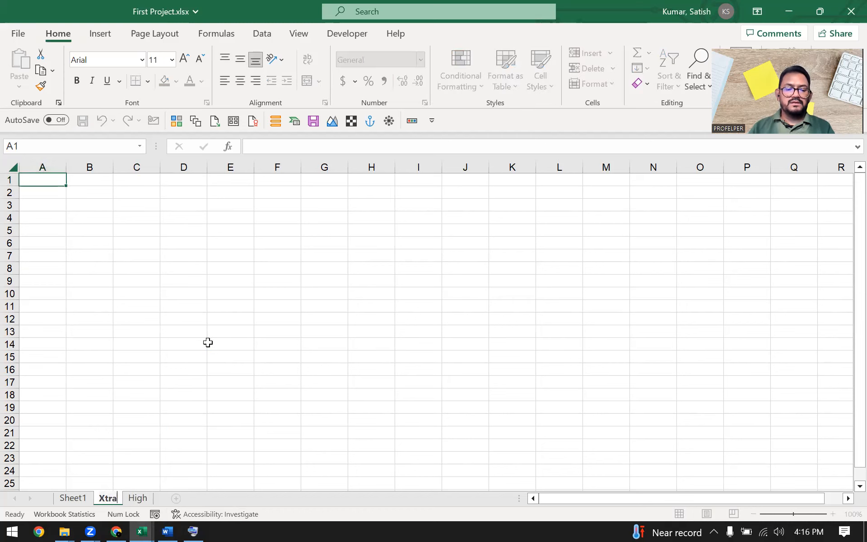
click(208, 343)
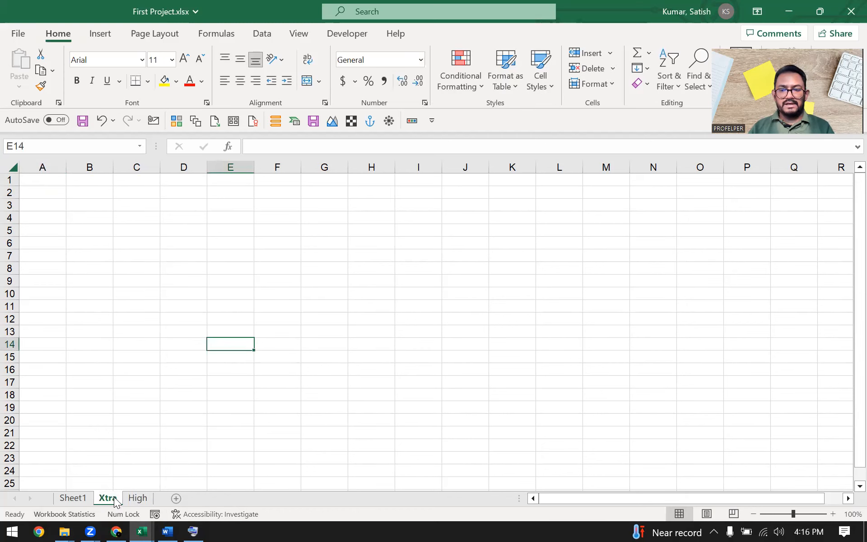
- Copy the report heading rows A1:M3 from Sheet1 to cell A1 of the Xtra worksheet
click(71, 498)
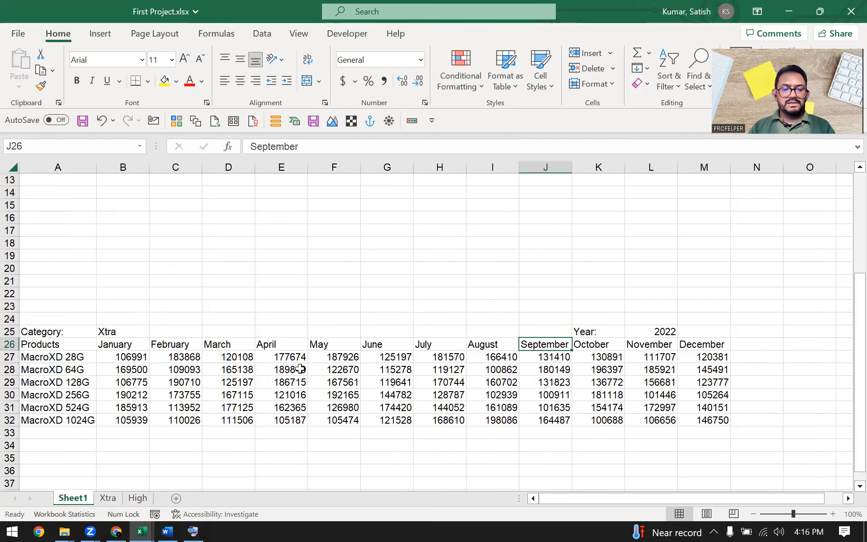
scroll(9, 178, up, 7)
drag(9, 179, 11, 219)
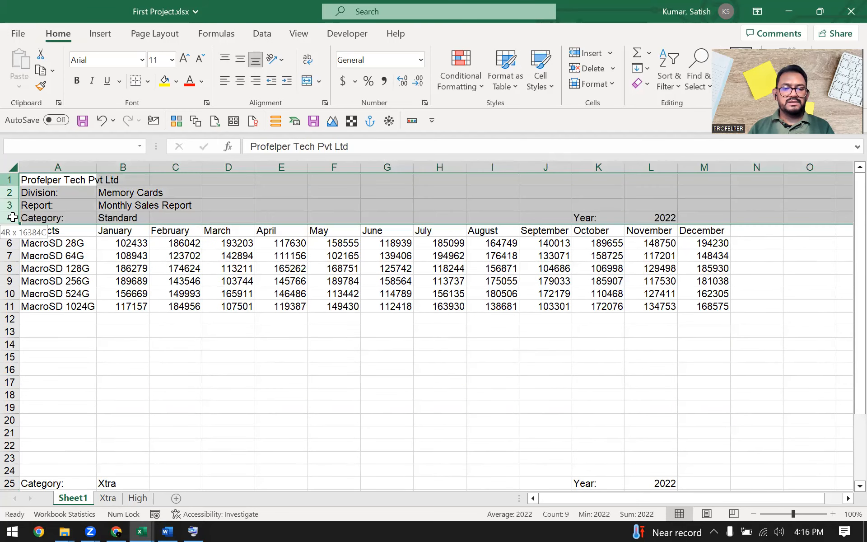
click(316, 256)
mouse_move(696, 211)
mouse_down()
mouse_move(18, 177)
mouse_move(688, 206)
mouse_up()
key(ctrl+c)
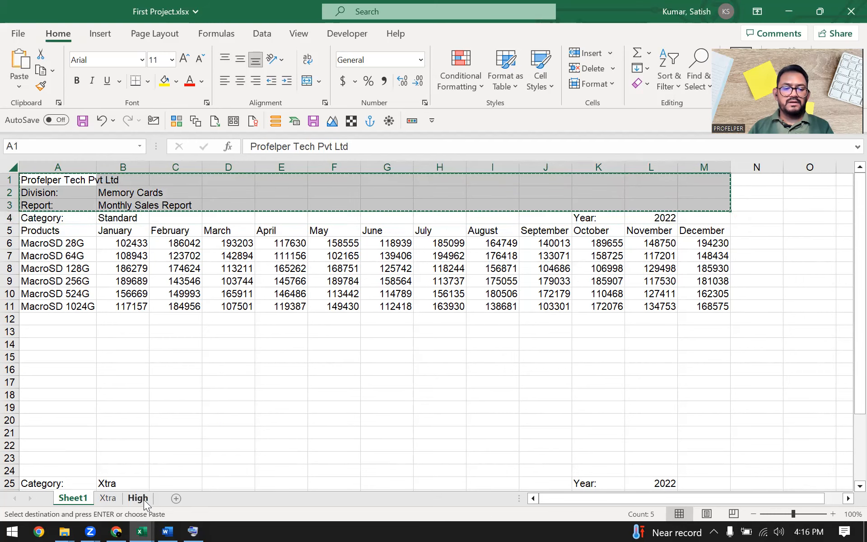
click(108, 498)
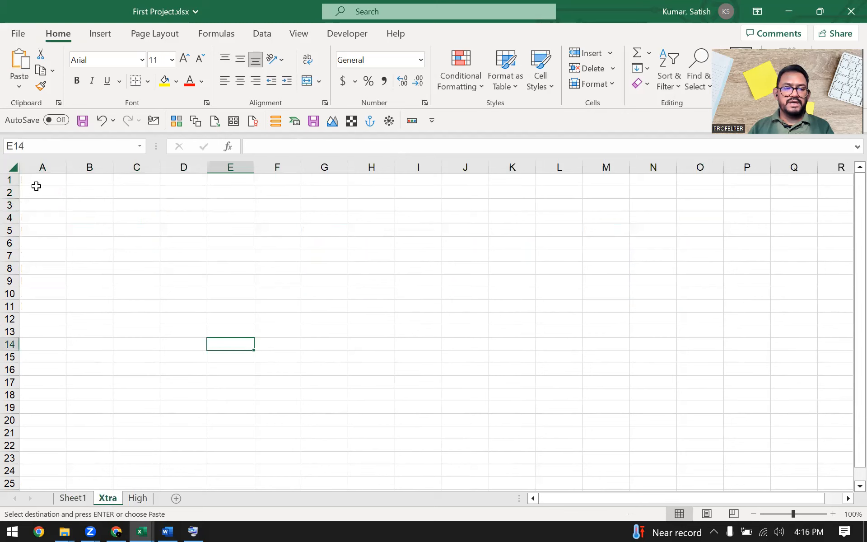
click(51, 178)
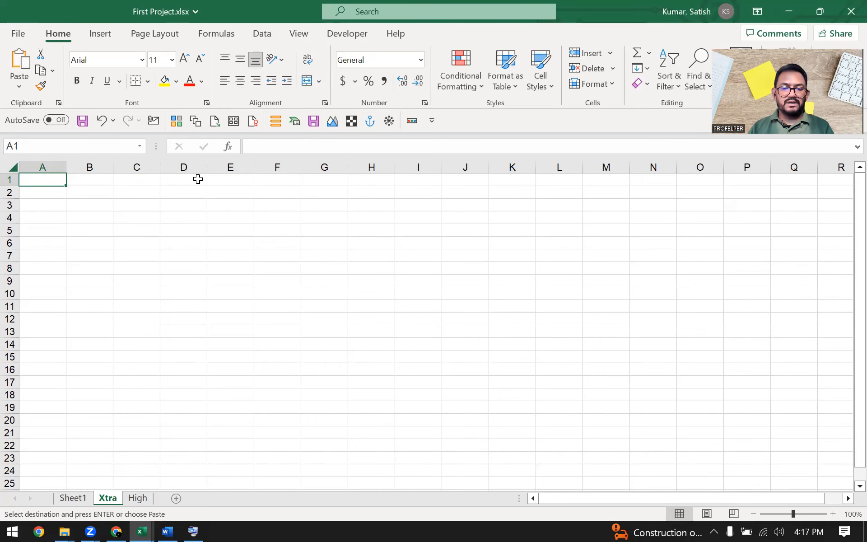
key(ctrl+v)
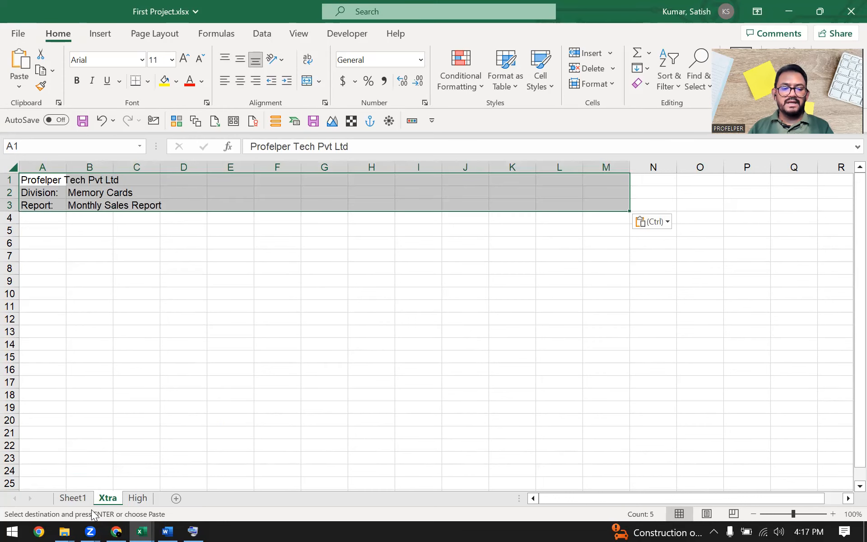
- Cut the Xtra category block A25:M32 from Sheet1 and paste it at cell A5 of the Xtra worksheet
click(73, 497)
scroll(191, 313, down, 2)
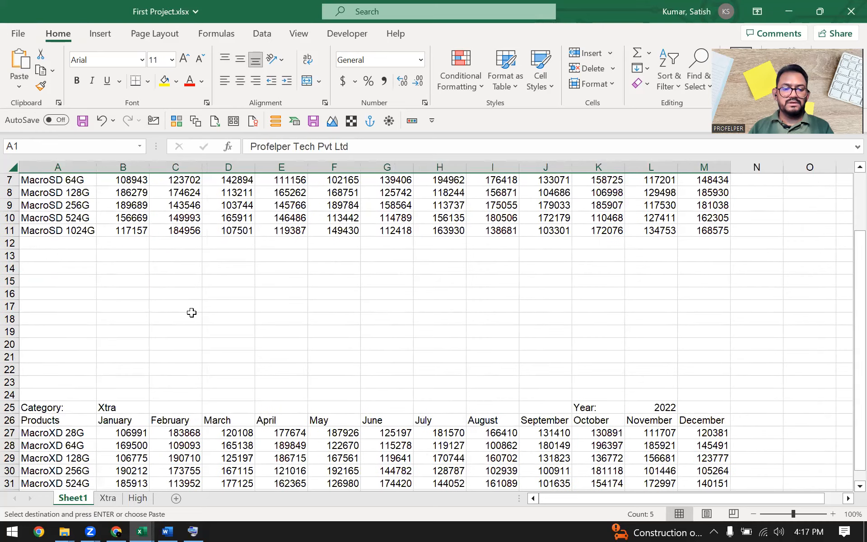
scroll(192, 312, down, 2)
drag(58, 333, 712, 419)
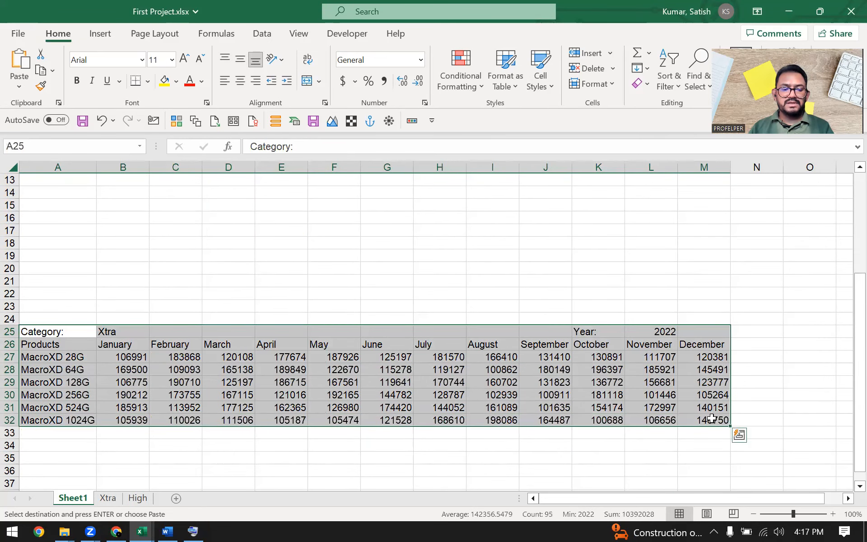
key(ctrl+c)
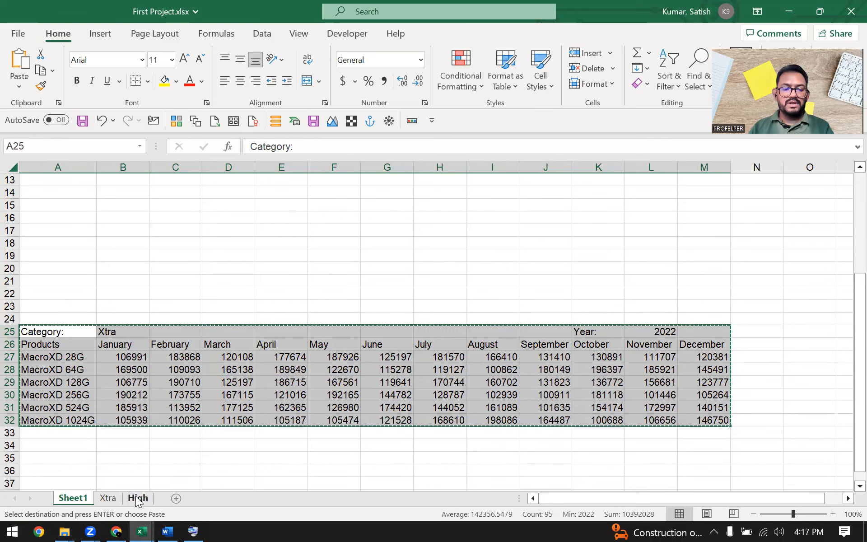
click(111, 497)
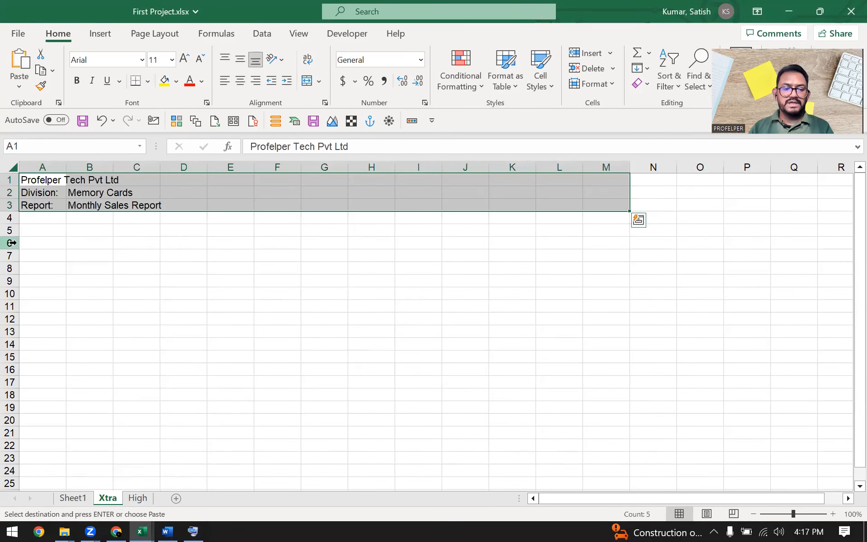
click(43, 234)
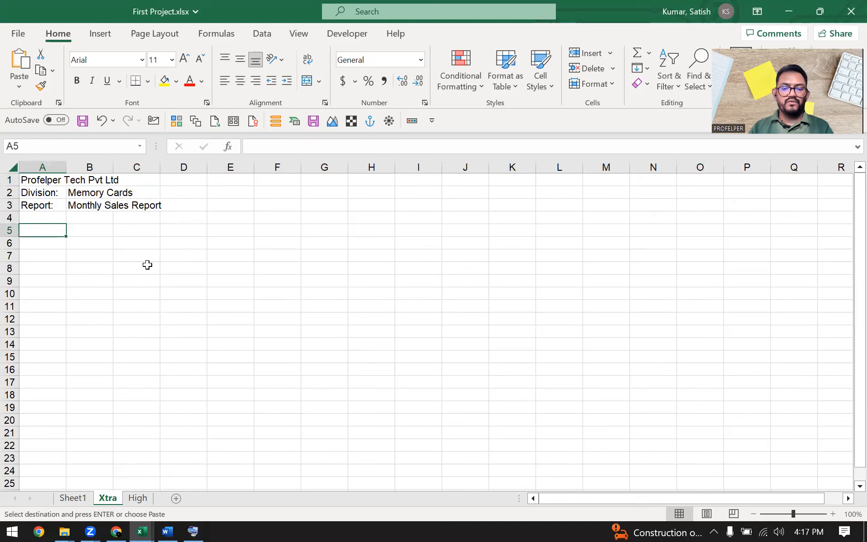
key(Return)
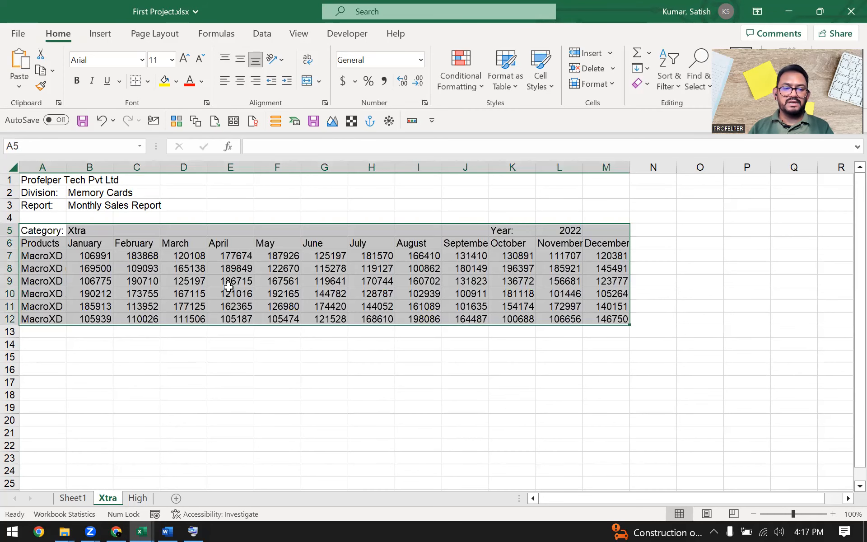
- Compare the vacated range A25:M32 and the remaining Standard block on Sheet1 with the Xtra worksheet
click(73, 498)
scroll(418, 370, down, 4)
scroll(418, 370, up, 8)
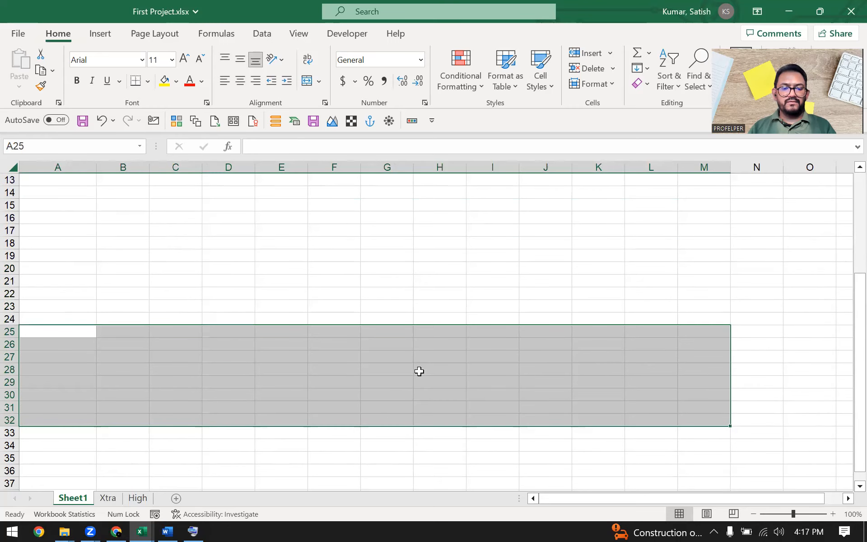
click(113, 500)
click(89, 499)
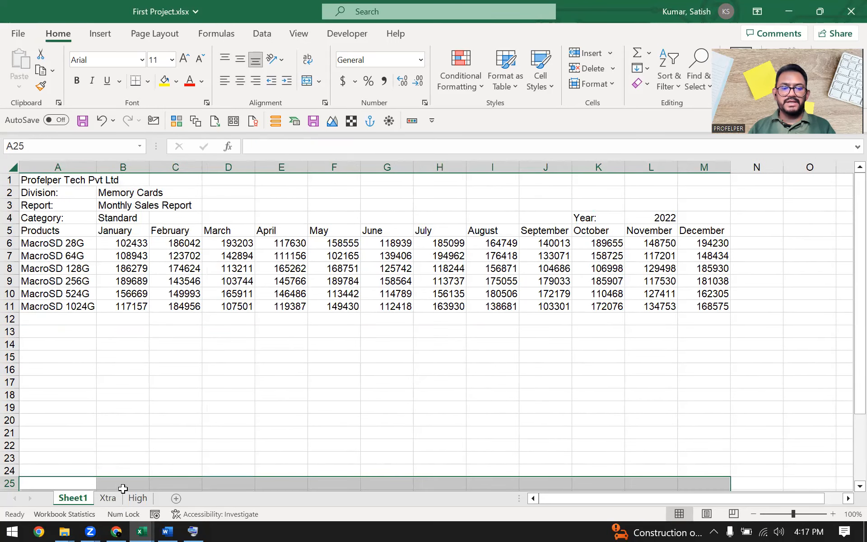
click(107, 498)
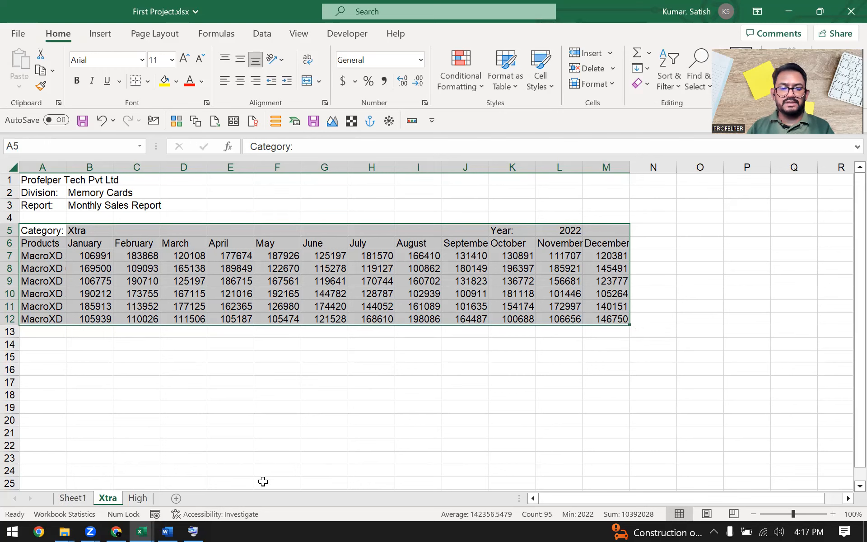
- Add a new worksheet after Xtra and enter "Copy" in F10 with its shortcut "Ctrl+C" in G10
click(176, 498)
click(292, 291)
text(Cio)
key(Escape)
text(Copy)
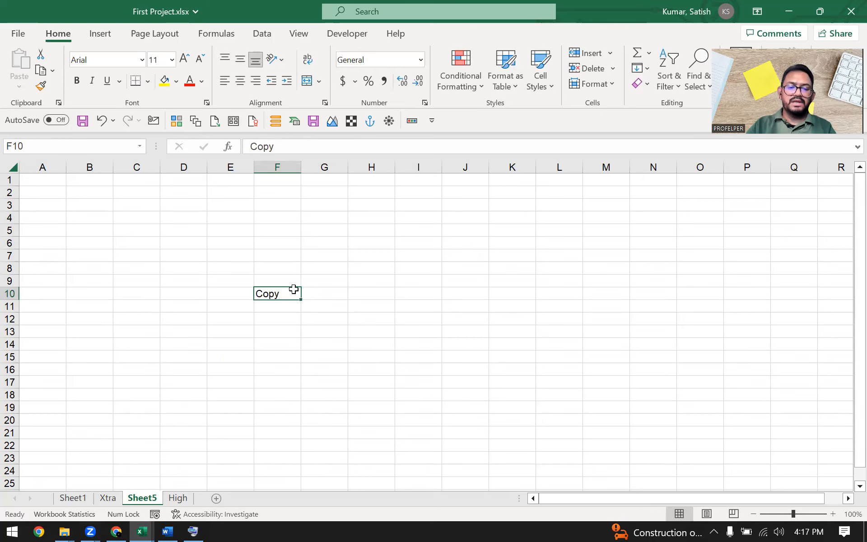
key(Tab)
text(C)
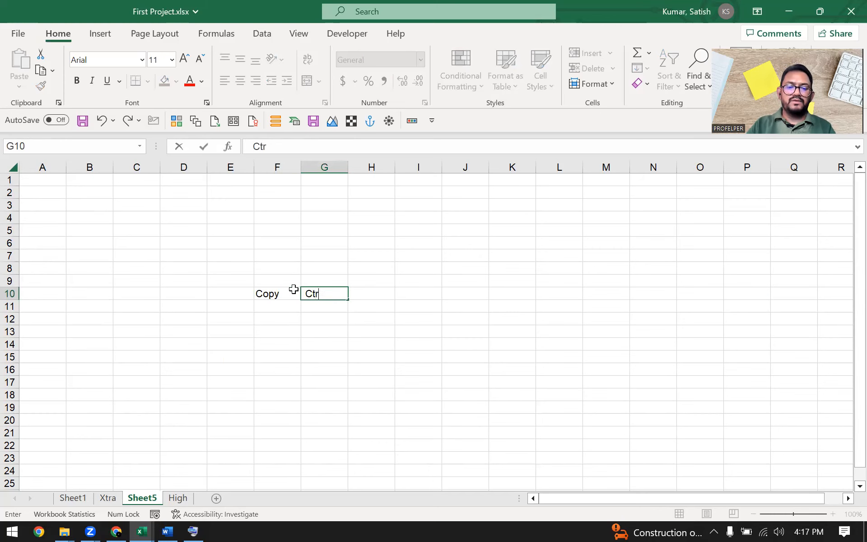
text(trl+C)
key(Return)
- Enter "Paste" in cell F11 and its shortcut "Ctrl+V" in G11
key(Left)
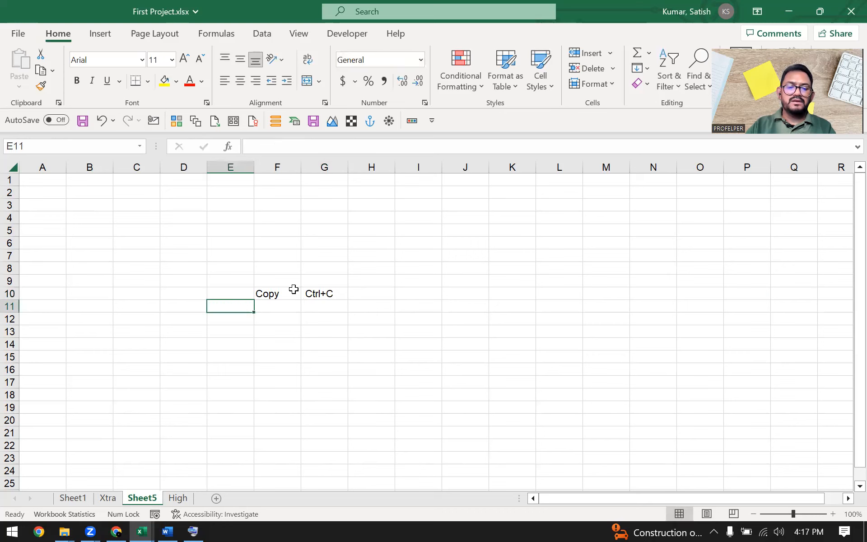
key(Right)
text(Paste)
key(Tab)
text(Ctrl+)
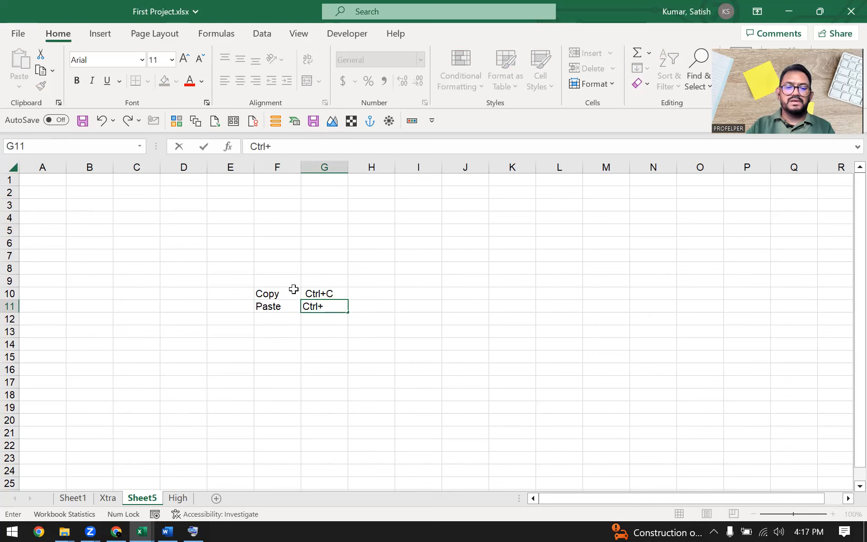
text(V)
key(Return)
- Enter "Cut" in cell F14 and its shortcut "Ctrl+X" in G14, leaving two blank rows below the Paste row
key(Left)
key(Down)
key(Right)
key(Down)
text(C)
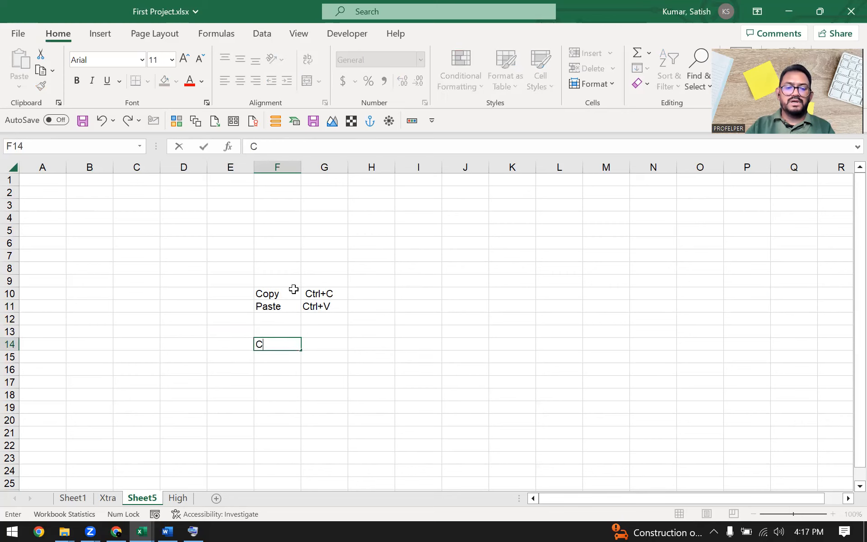
text(ut)
key(Tab)
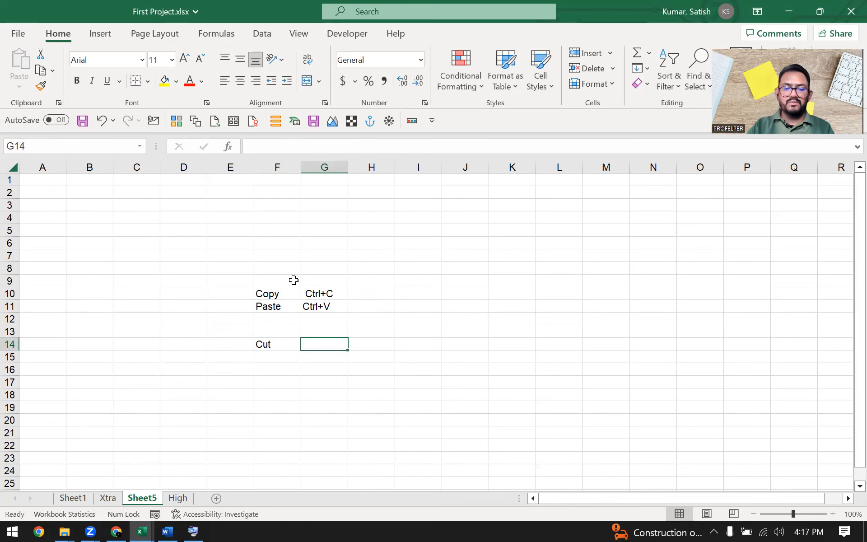
text(Ctl)
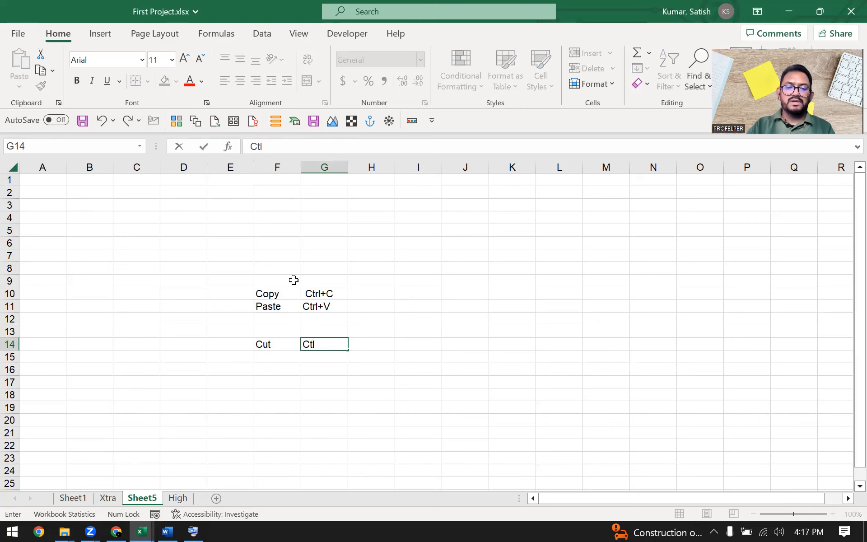
key(BackSpace)
text(rl+)
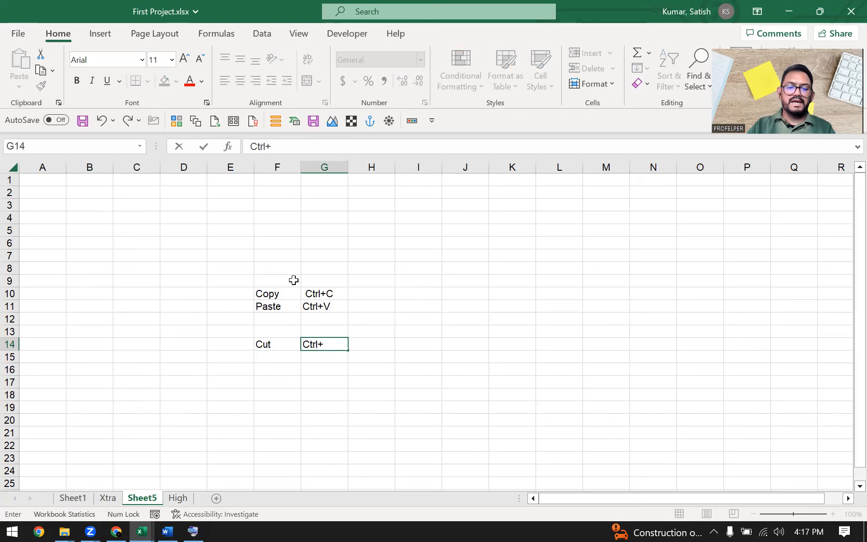
text(X)
key(Return)
- Copy the Paste entry F11:G11 to F15:G15, directly below the Cut row
key(Up)
key(Up)
key(Up)
key(Up)
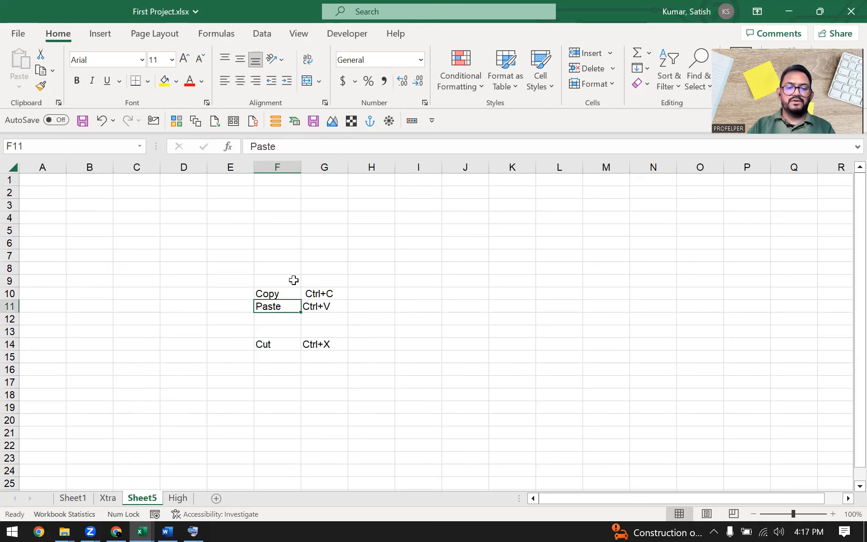
key(shift+Right)
key(ctrl+c)
key(Down)
key(Down)
key(Down)
key(Down)
key(ctrl+v)
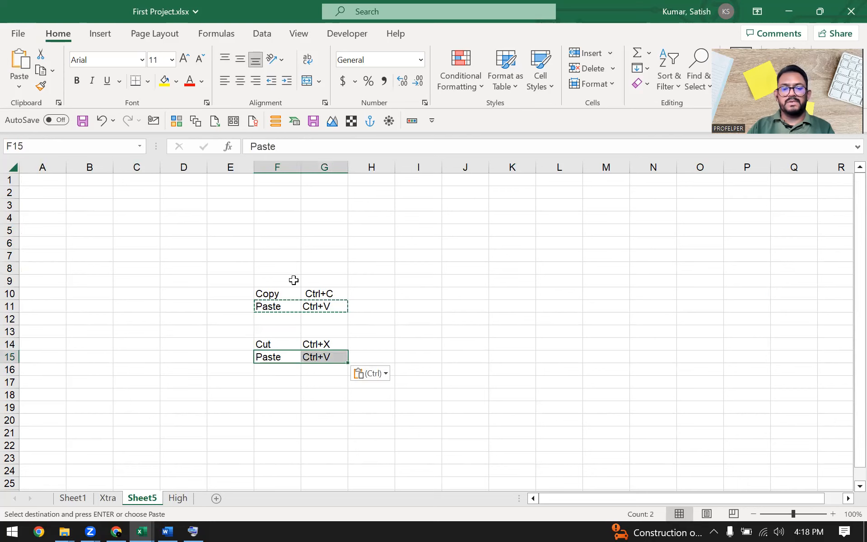
key(Escape)
- Enter a label starting with "Move Dat" in cell E14, beside the Cut entry
key(Left)
key(Right)
key(Left)
key(Up)
key(shift+Down)
key(shift+Up)
text(Move Datese)
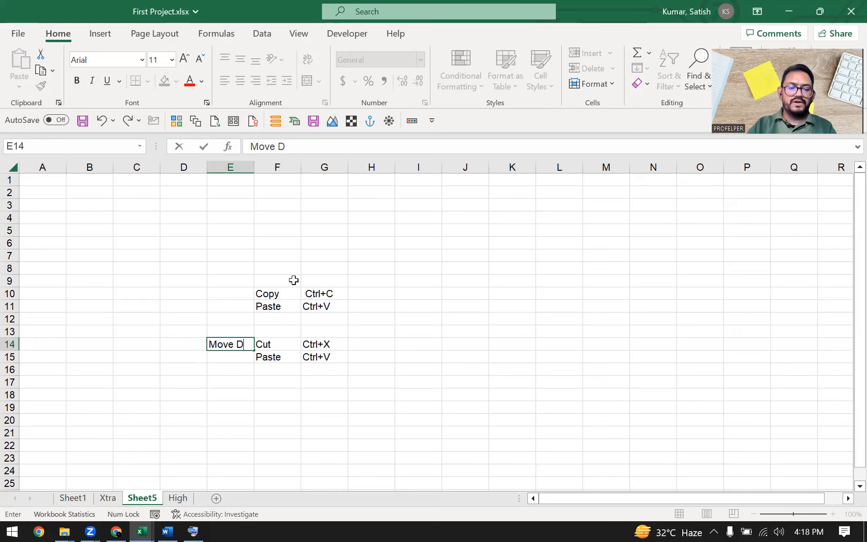
key(BackSpace)
key(BackSpace)
key(BackSpace)
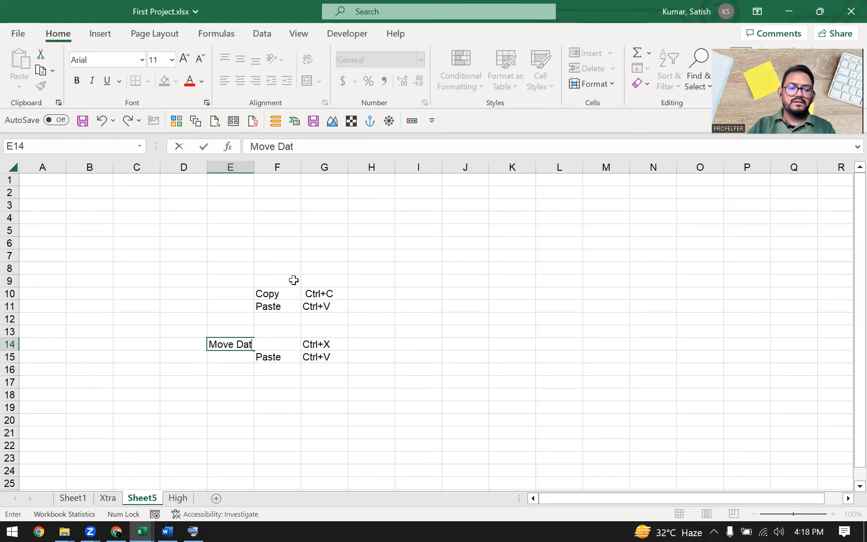